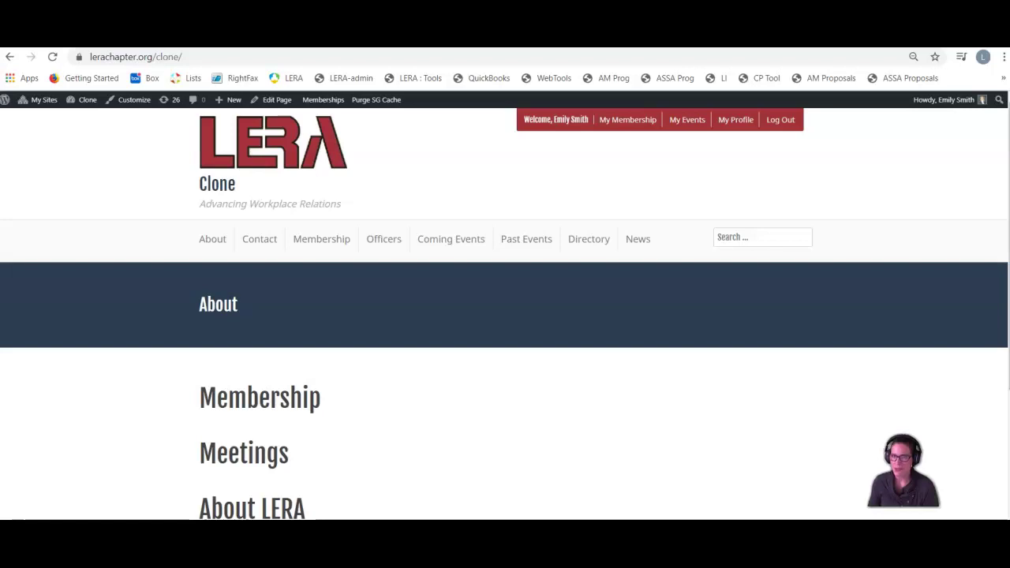
left_click_drag(189, 56, 77, 54)
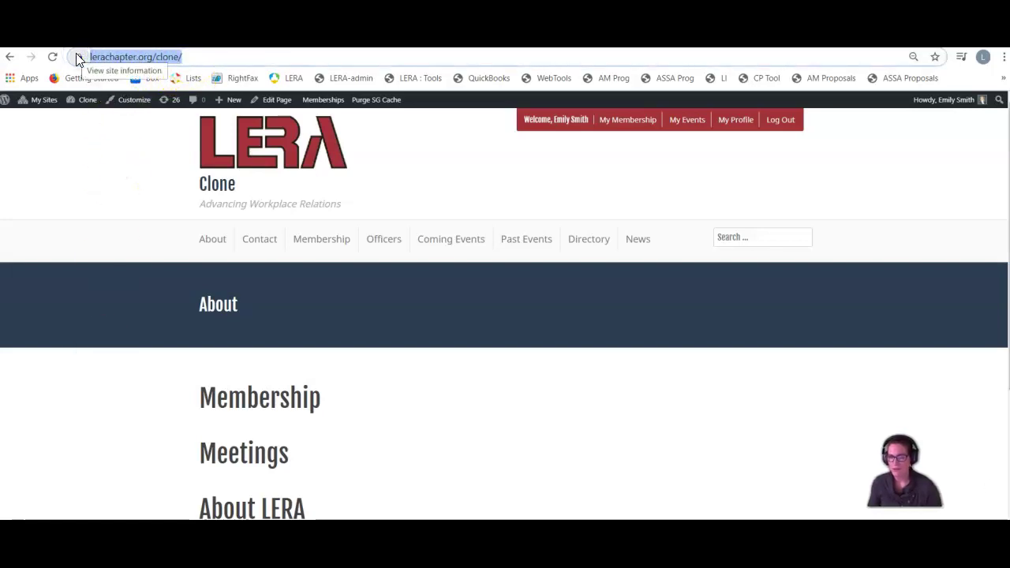
left_click_drag(88, 56, 208, 57)
left_click(207, 57)
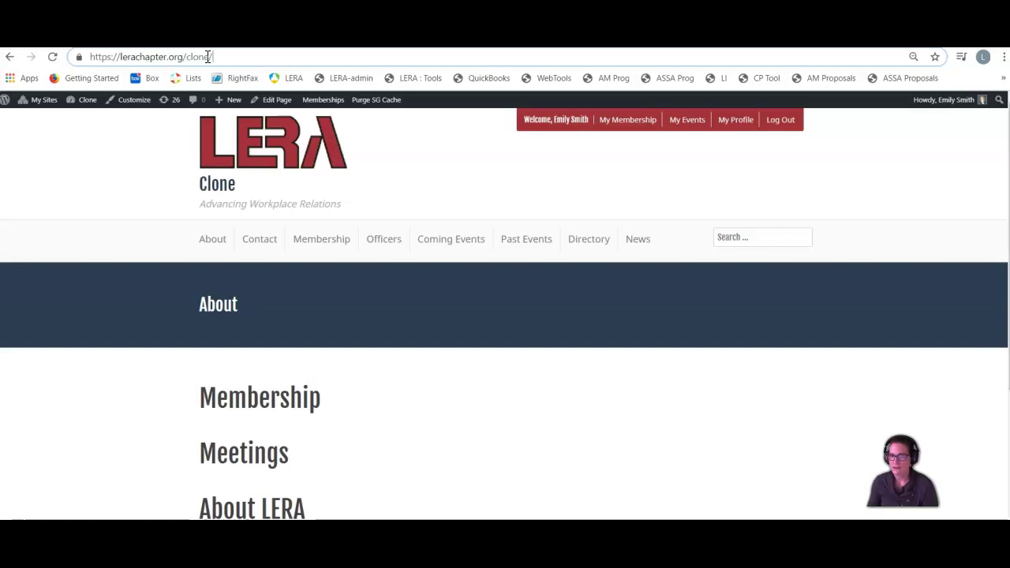
left_click(216, 57)
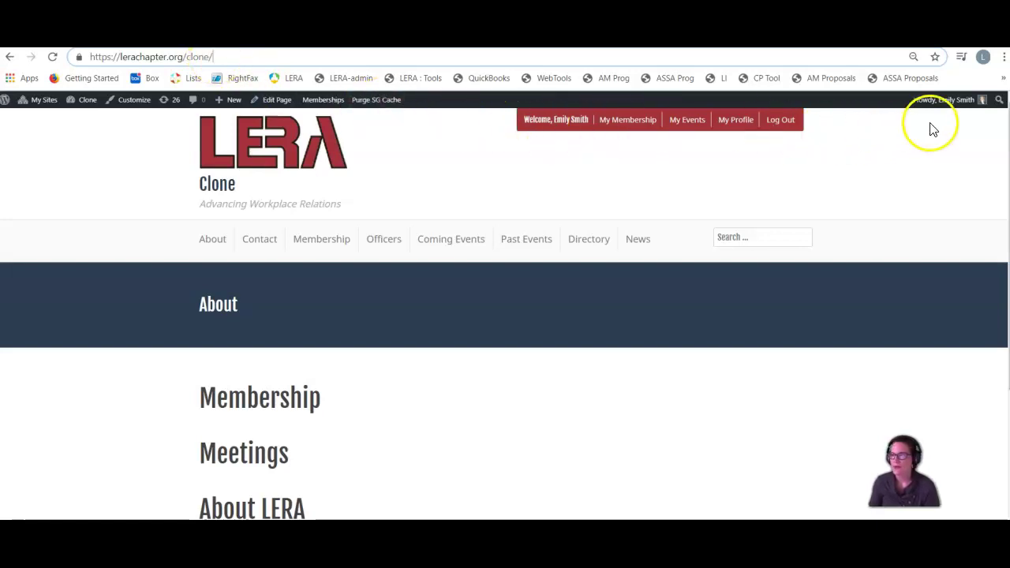
mouse_move(979, 101)
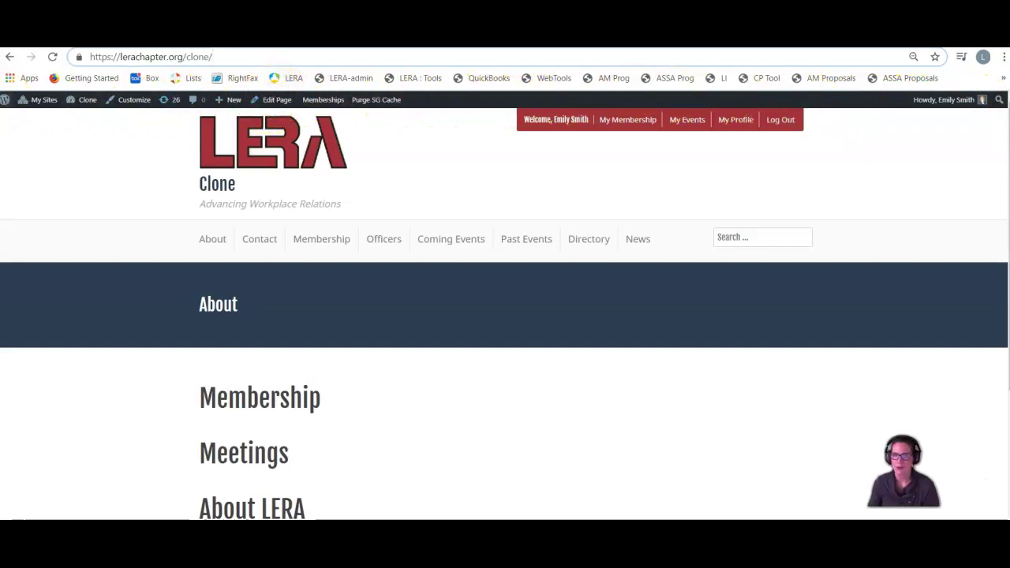
- Open the Clone site's dashboard and start a new post from the list of all posts
mouse_move(22, 108)
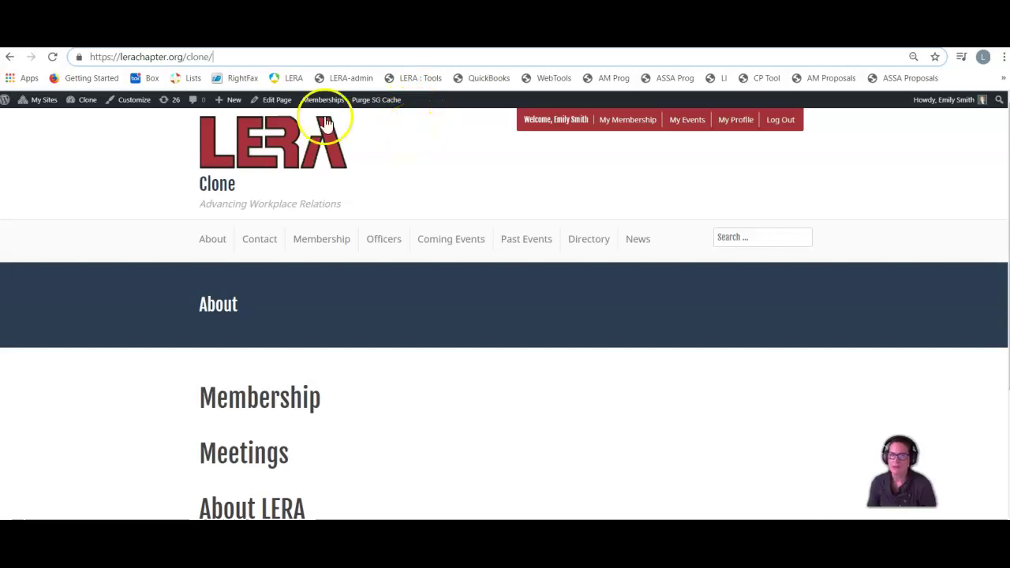
mouse_move(87, 106)
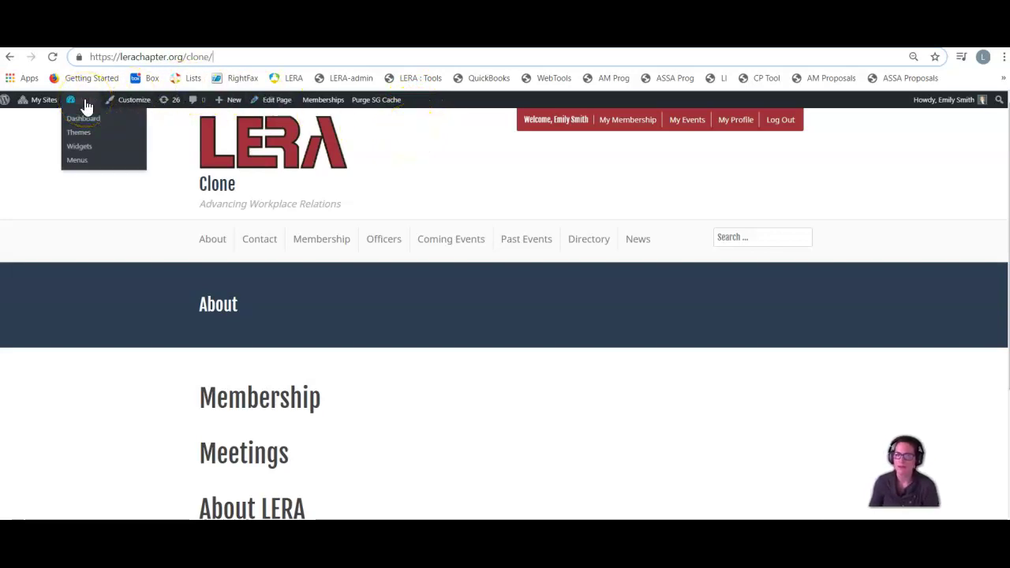
left_click(87, 122)
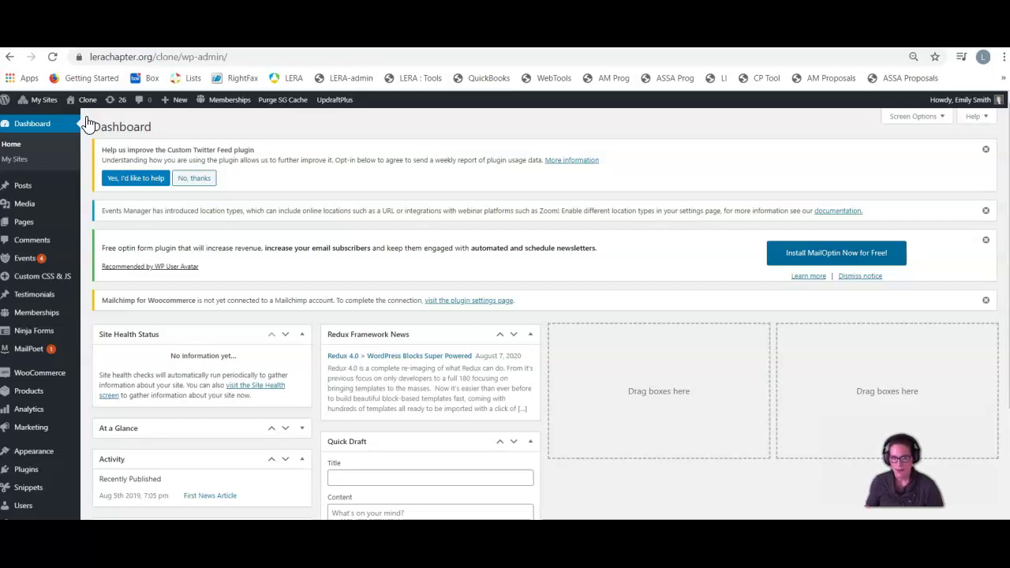
left_click(52, 152)
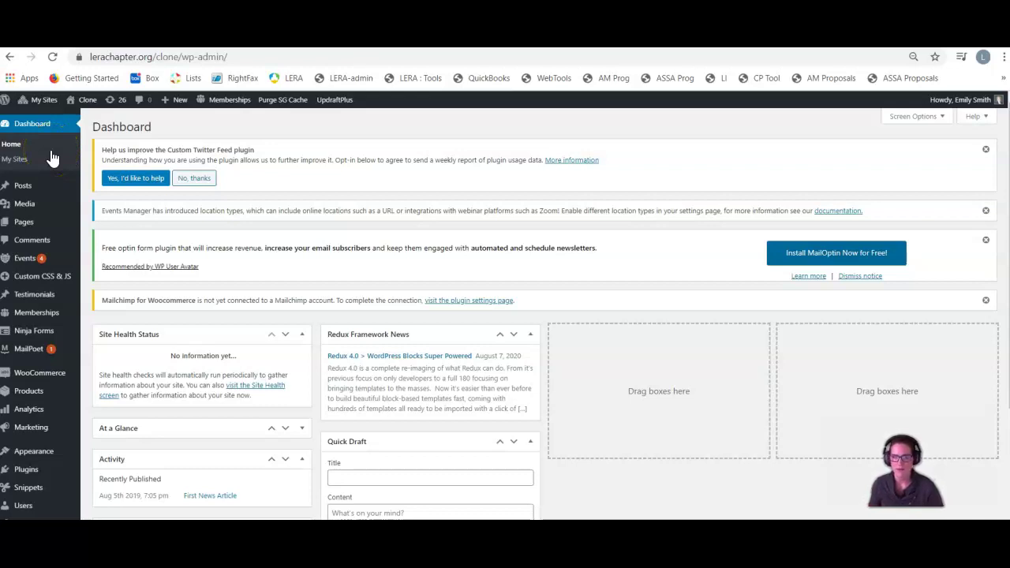
left_click(102, 189)
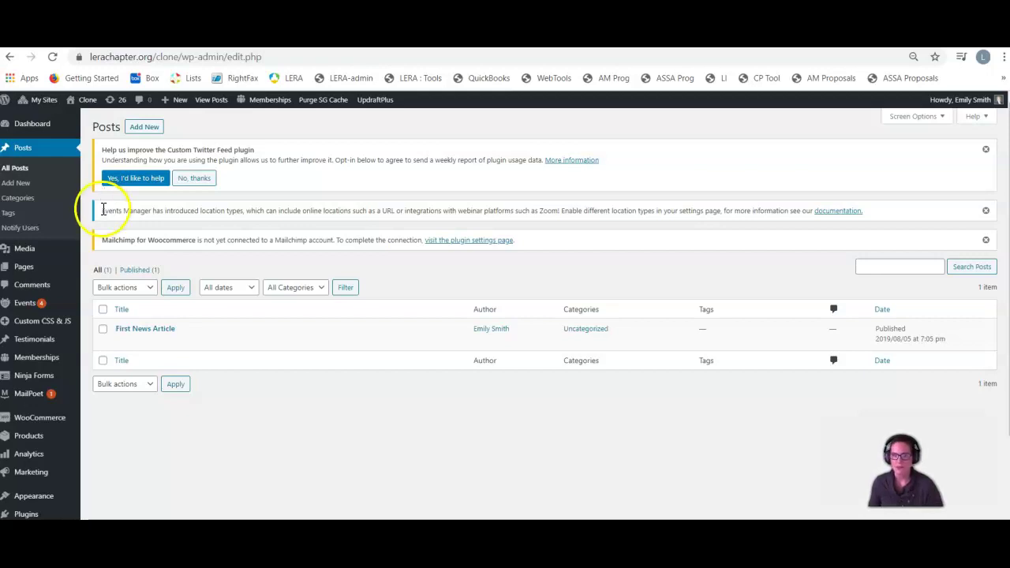
left_click(141, 129)
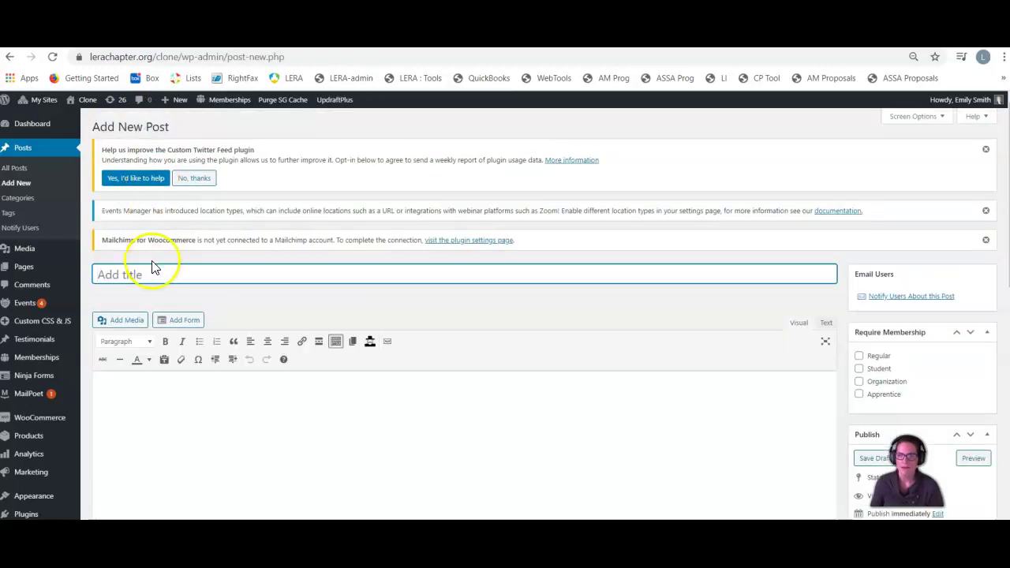
- Title the new post "We have a new video archive!"
left_click(147, 274)
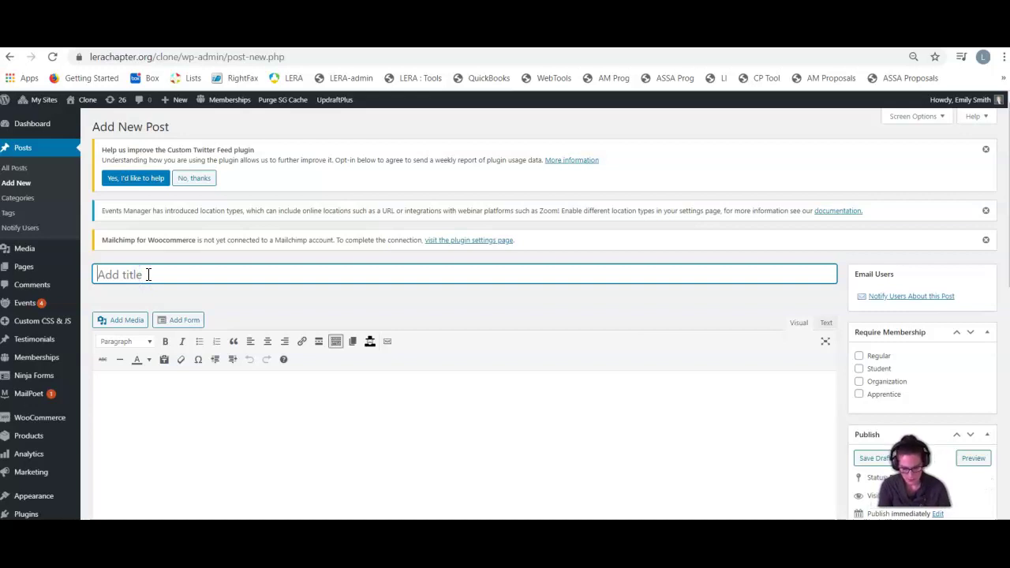
type("We have a new")
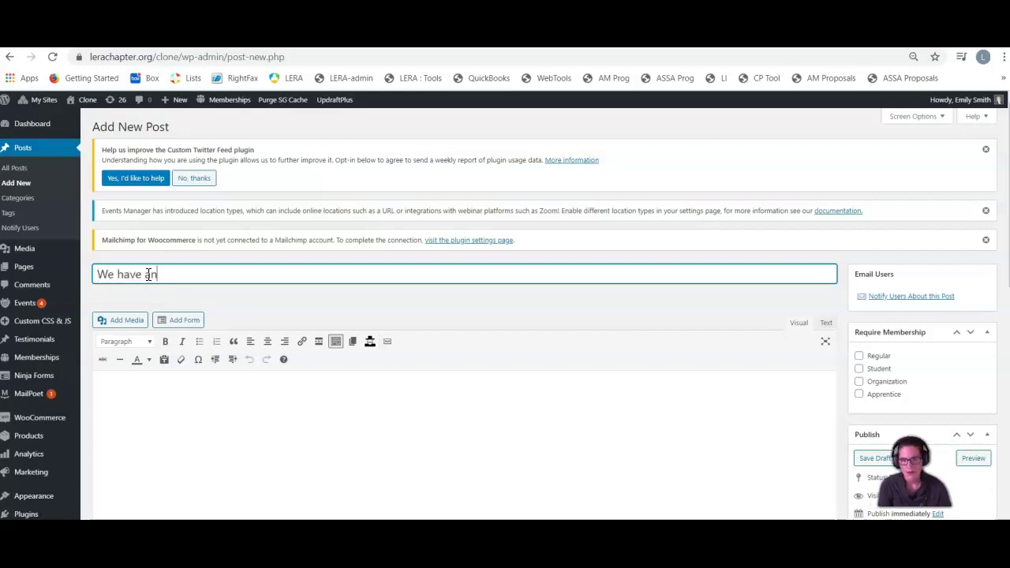
key("BackSpace")
key("BackSpace")
key("BackSpace")
key("BackSpace")
key("BackSpace")
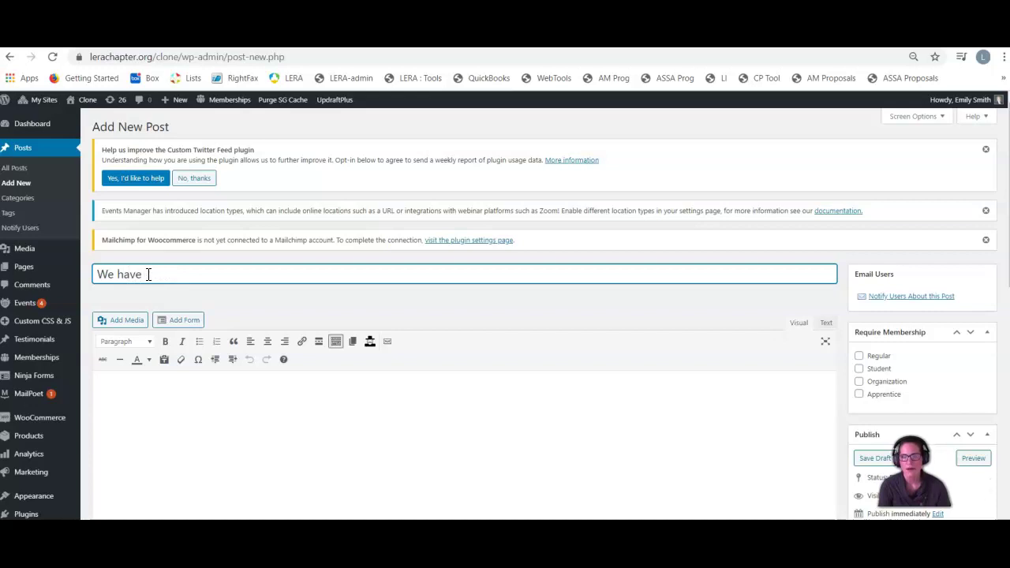
type("a new vi")
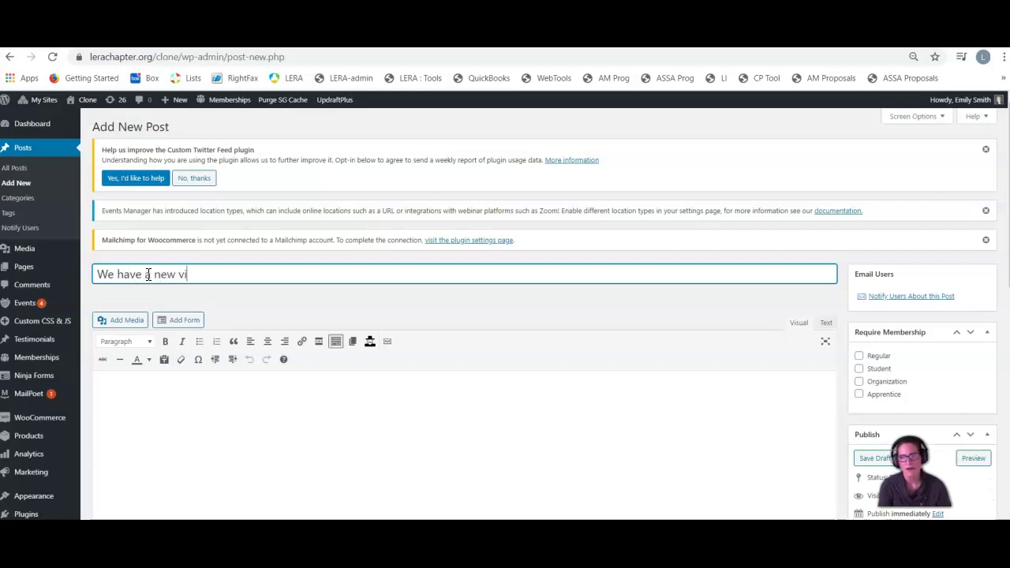
type("deo archive!")
key("Tab")
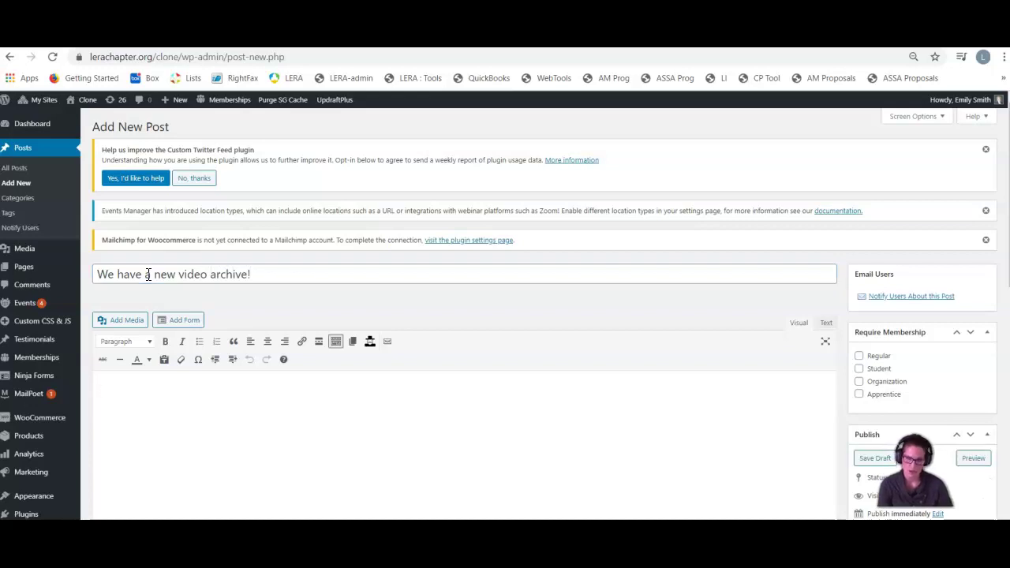
- Write the post body: "See recordings of past LERA chapter events at this exclusive members' only video archive page here."
type("See recordin")
type("gs of l")
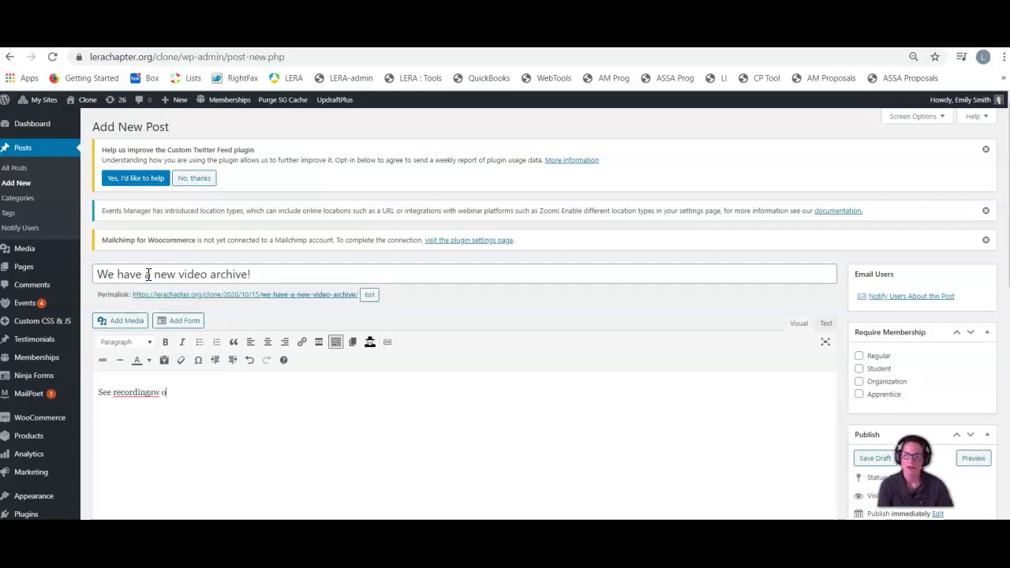
key("BackSpace")
type("past LERA chapter")
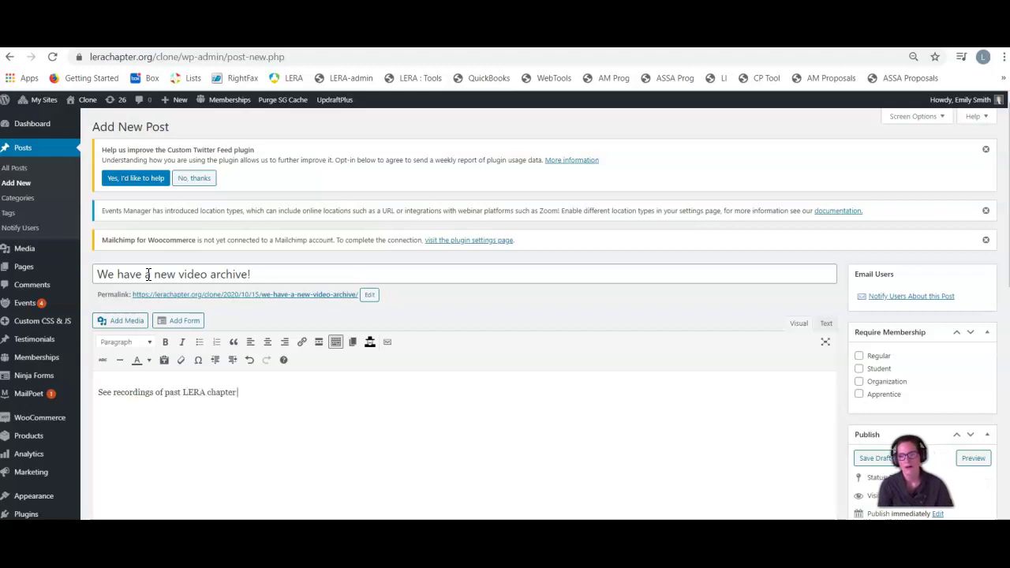
type(" events at this ")
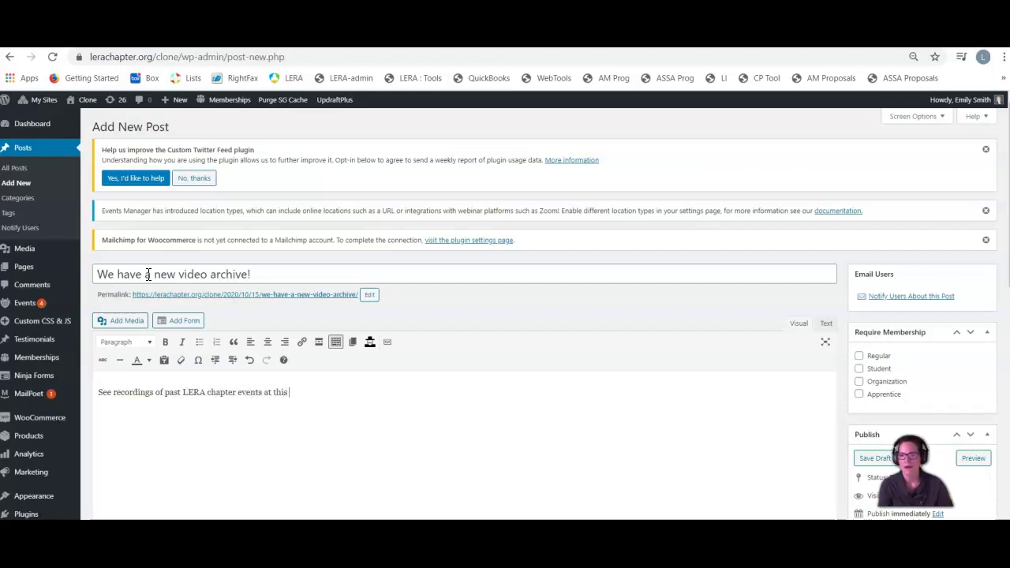
type("exclu")
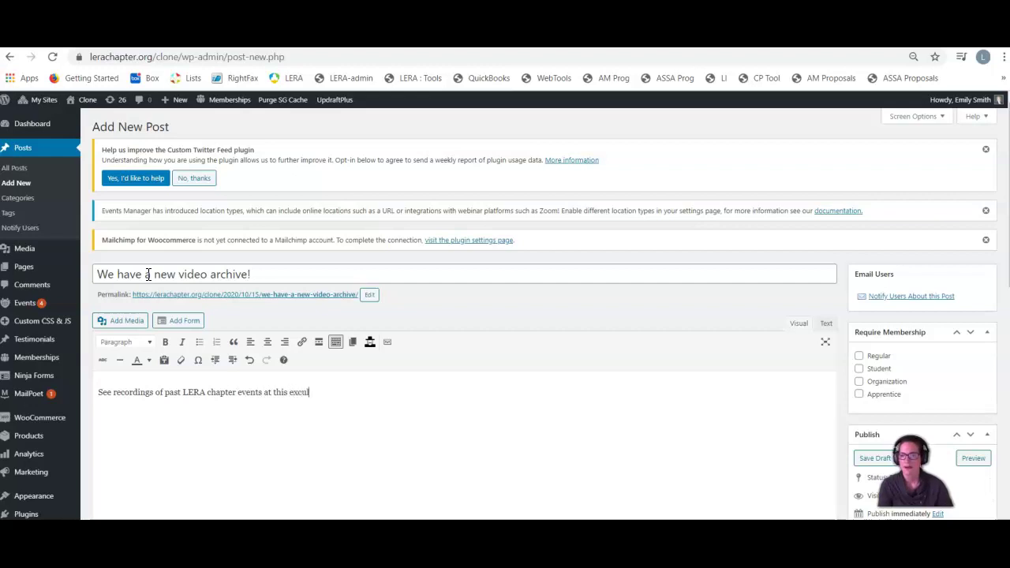
type("sive member's")
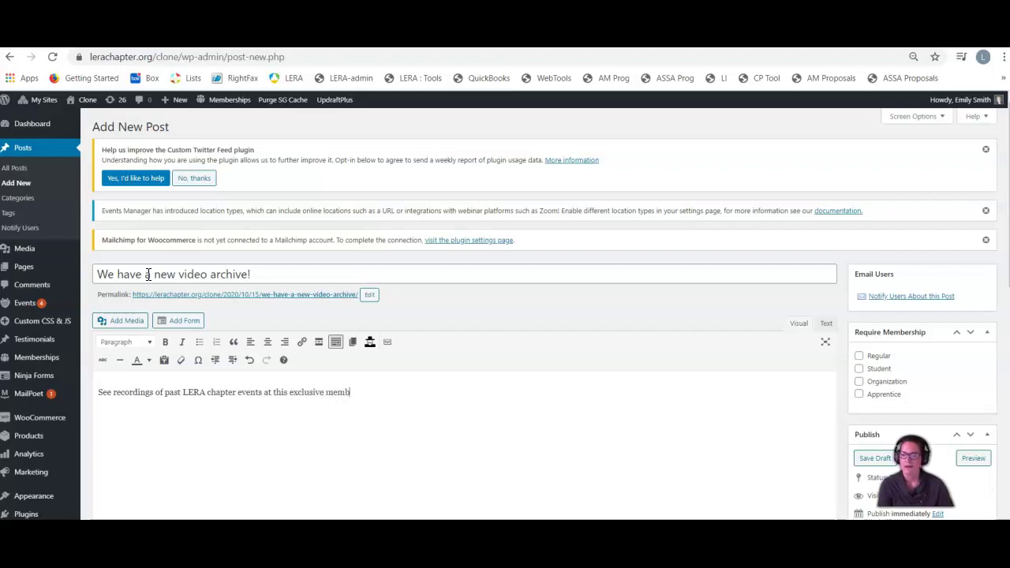
key("BackSpace")
key("BackSpace")
type("s' on")
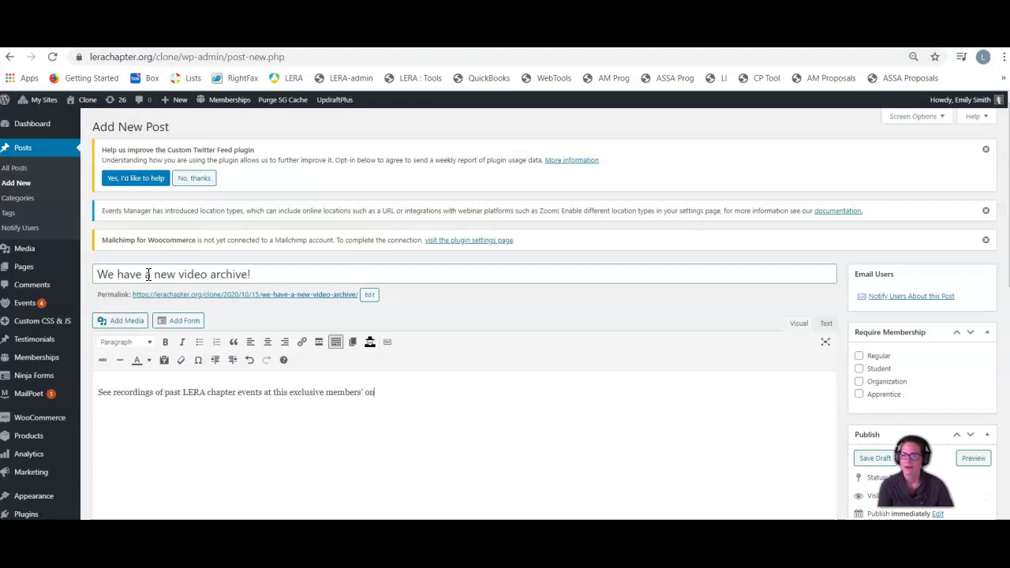
type("ly video arc")
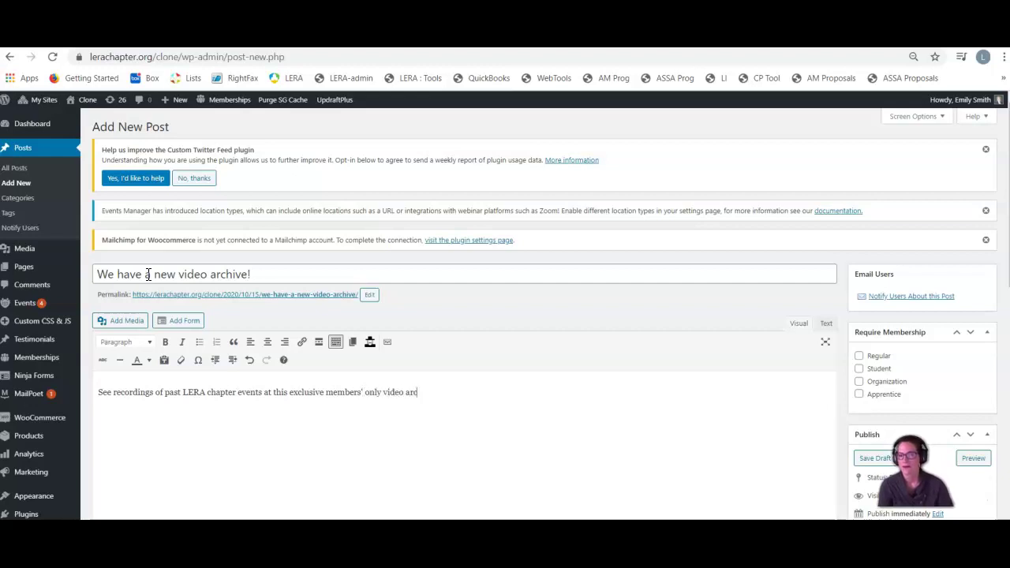
type("hive page.")
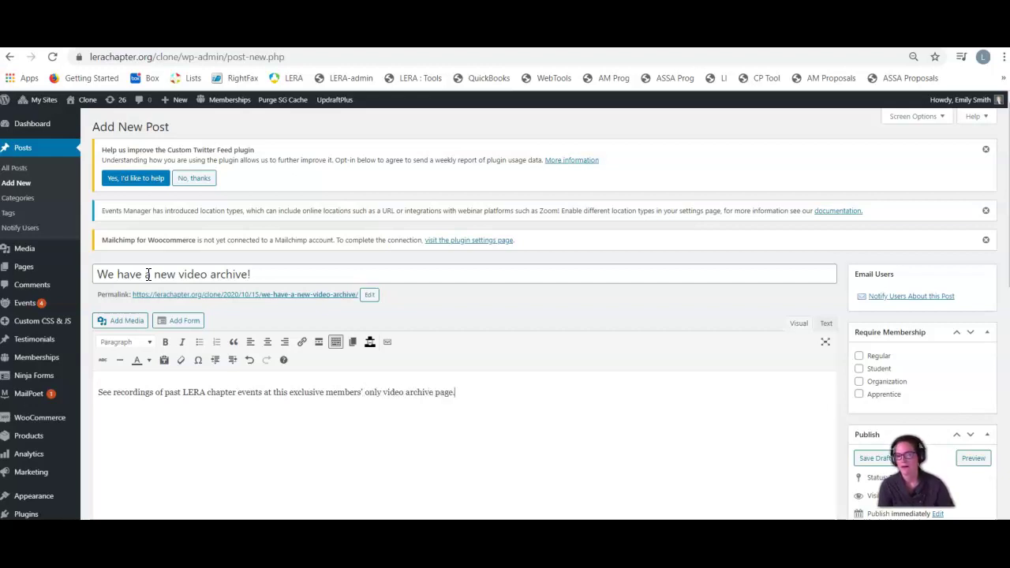
key("BackSpace")
type(" here.")
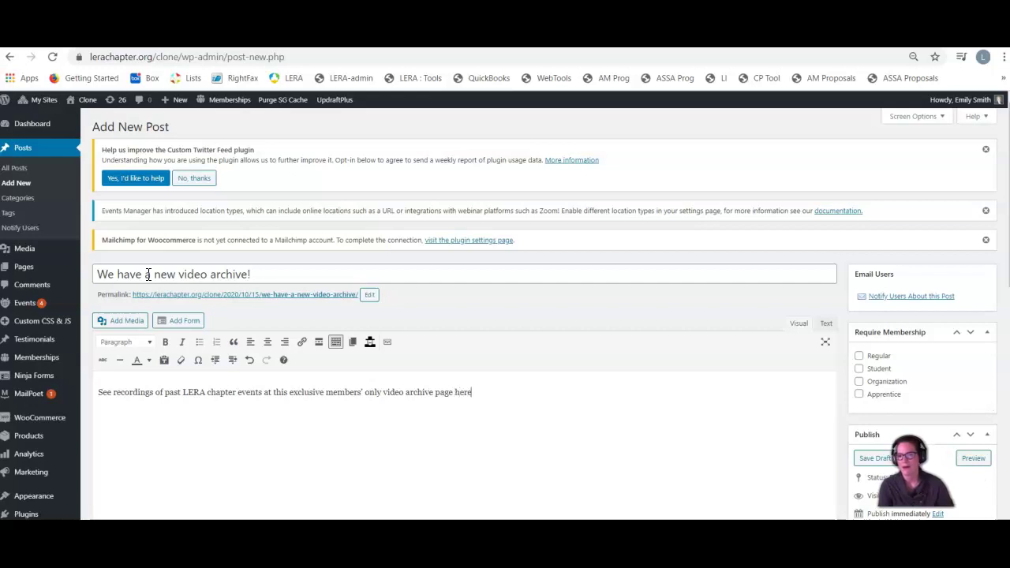
double_click(442, 392)
left_click_drag(442, 393, 472, 392)
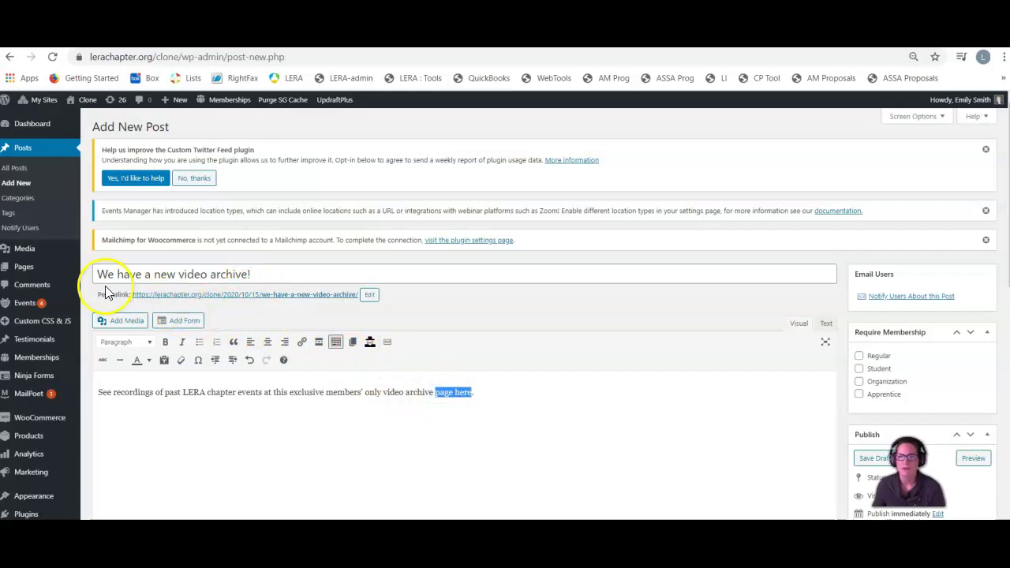
left_click(301, 342)
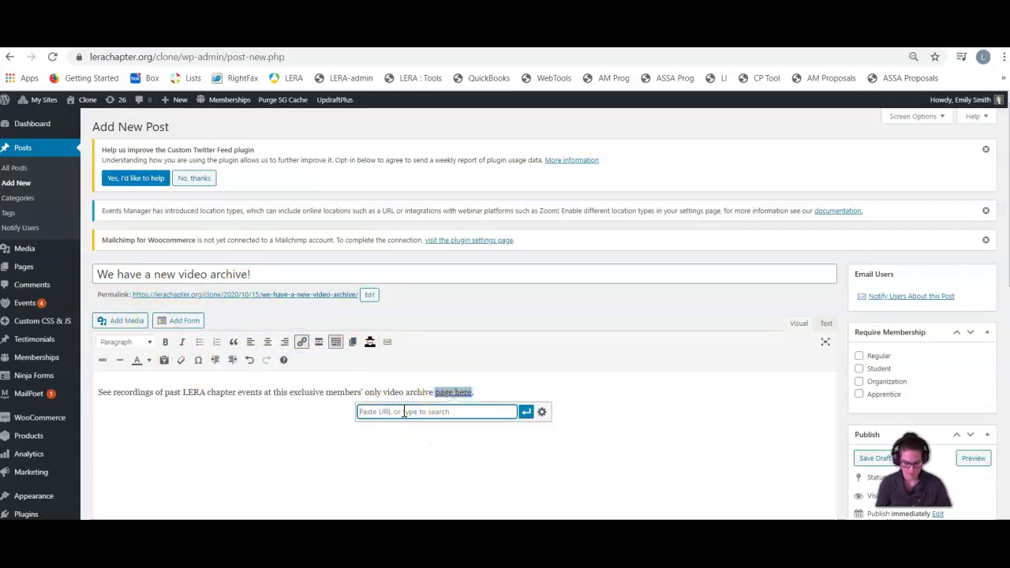
type("http:")
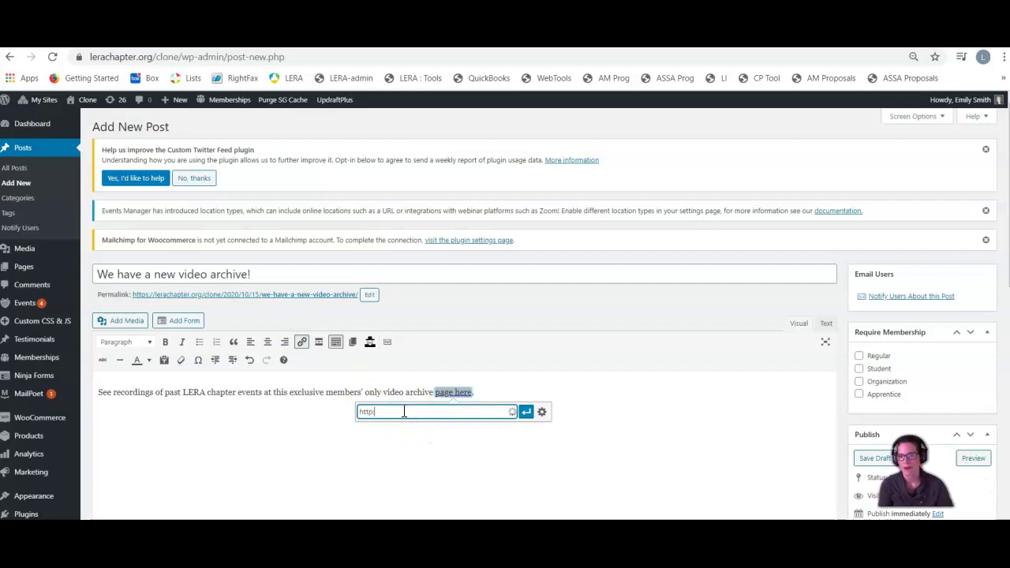
key("BackSpace")
type("s://lerachapt")
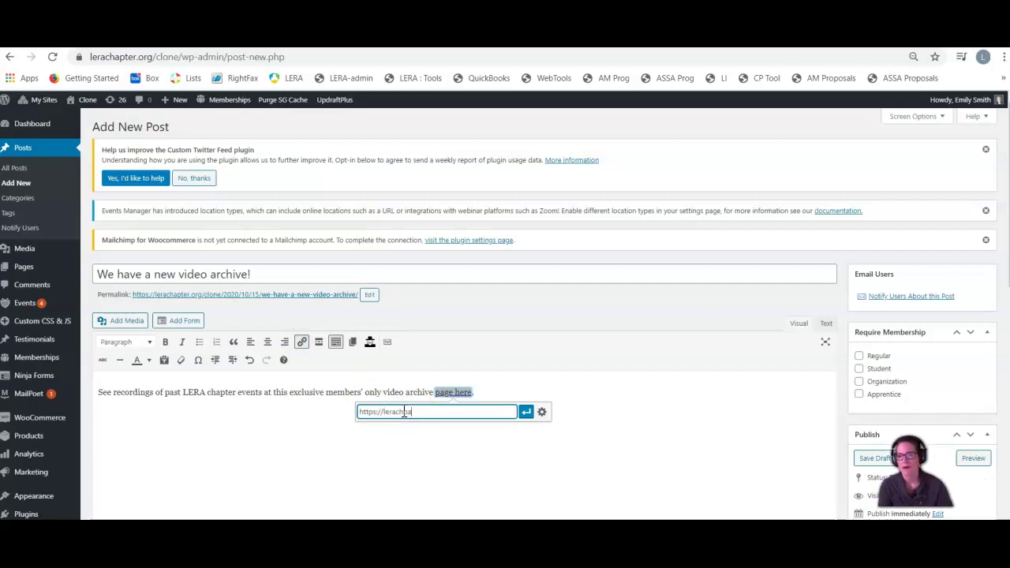
type("er.org/")
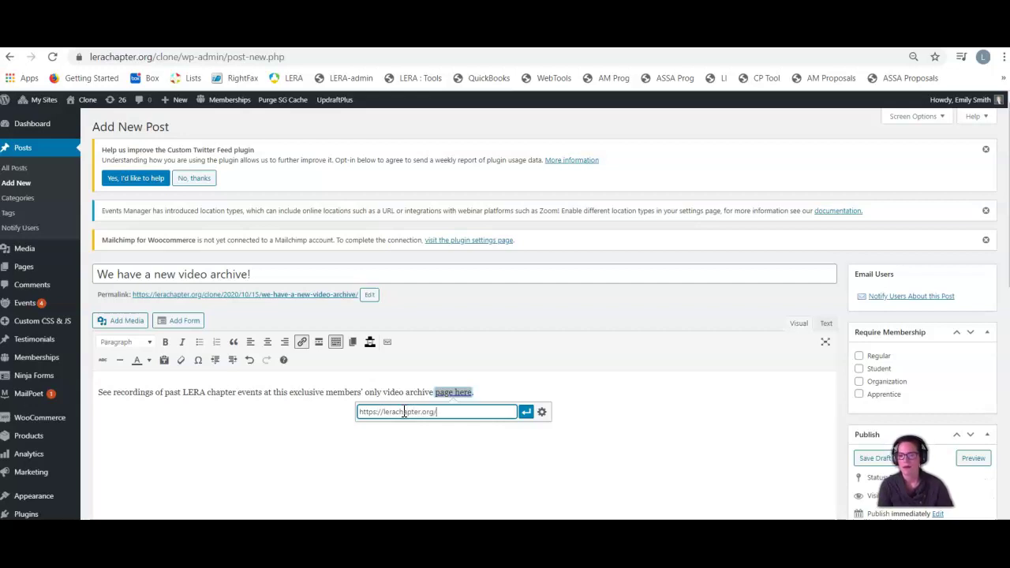
type("video-")
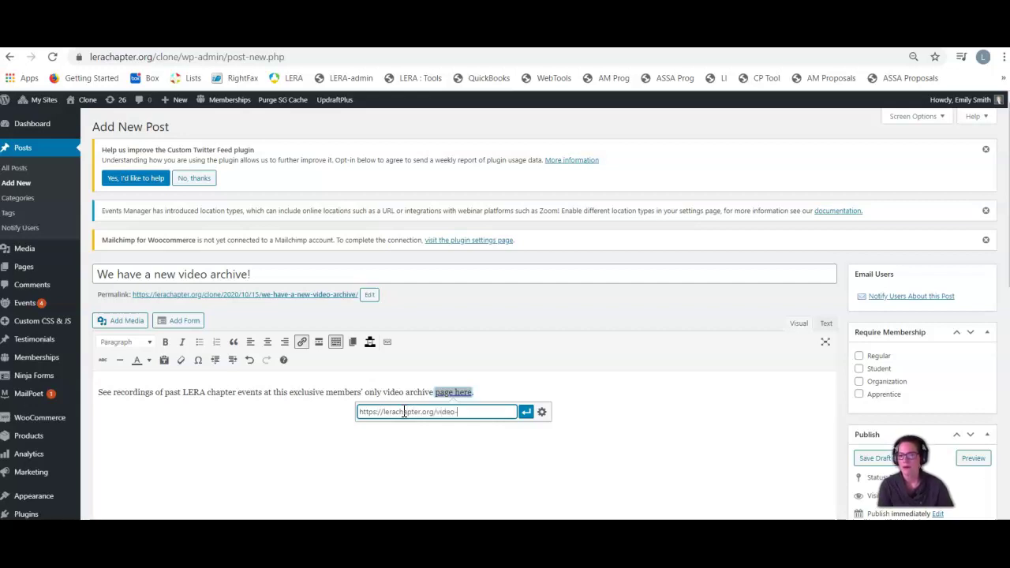
type("archive")
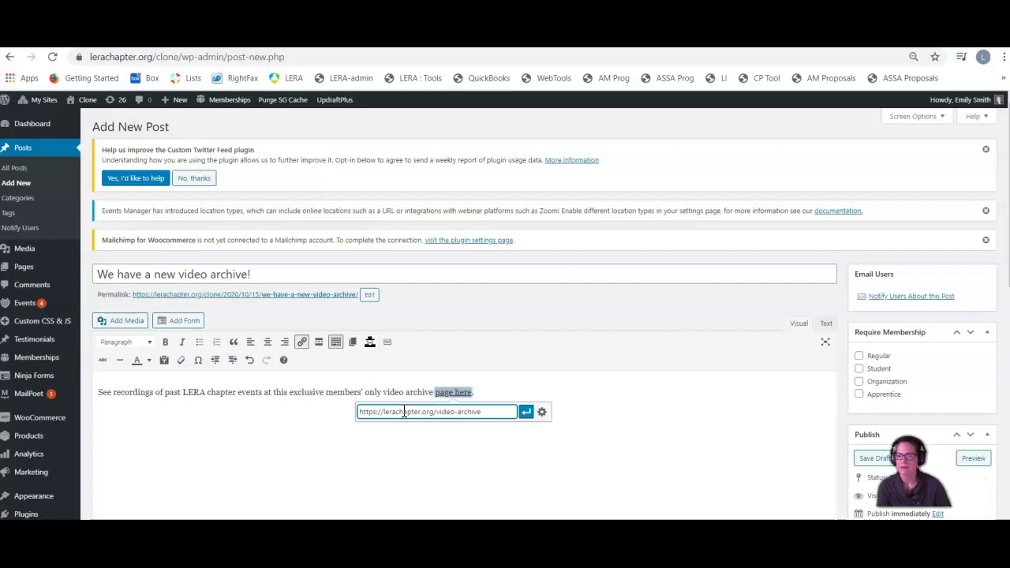
left_click(525, 411)
left_click(579, 392)
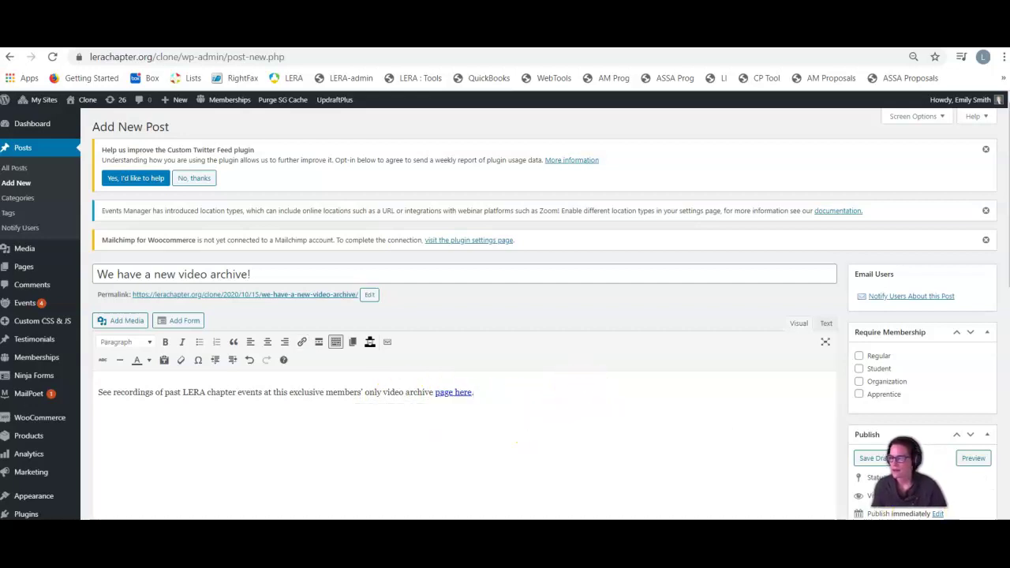
- Publish the video archive post and go to the Clone site's public front page
left_click(878, 459)
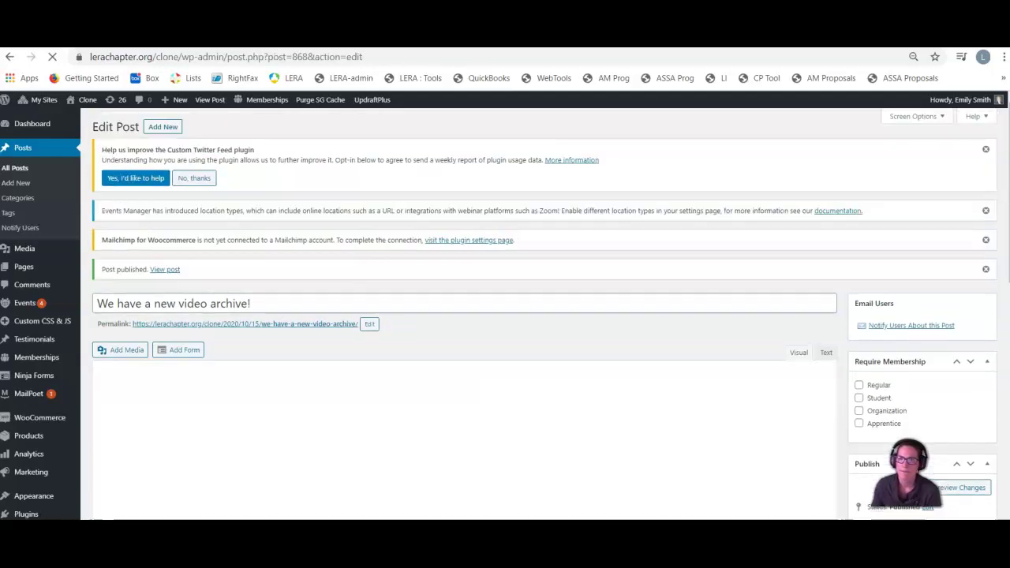
mouse_move(85, 103)
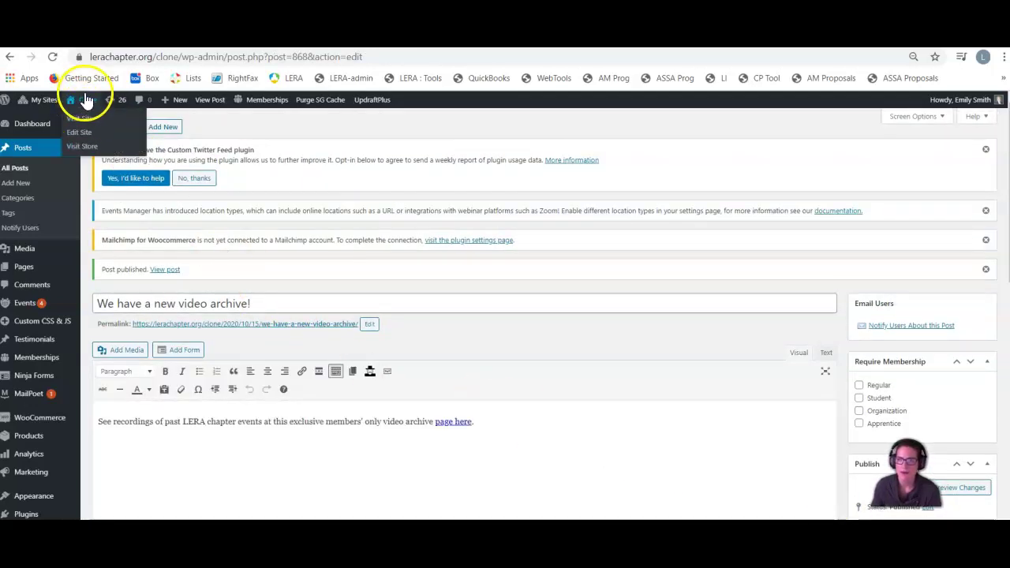
left_click(82, 120)
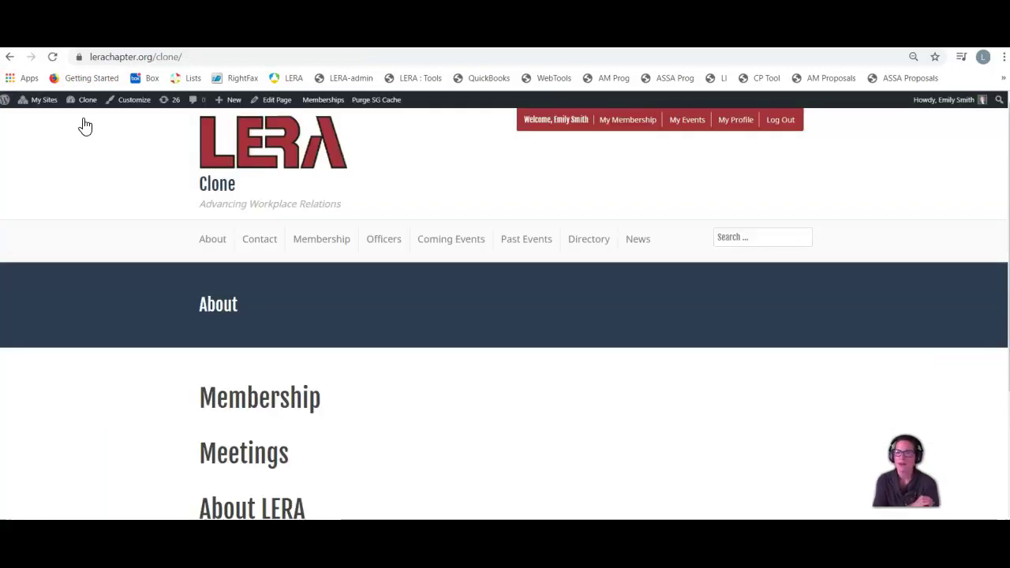
- Open the public News page and check the new "We have a new video archive!" post above the older article
left_click(133, 149)
left_click(640, 248)
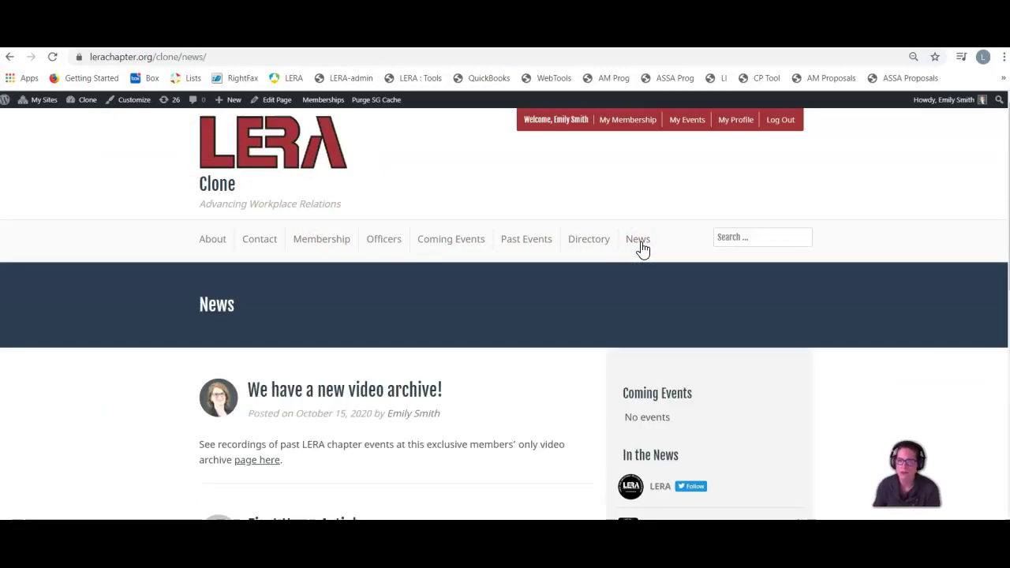
scroll(280, 399, "down", 2)
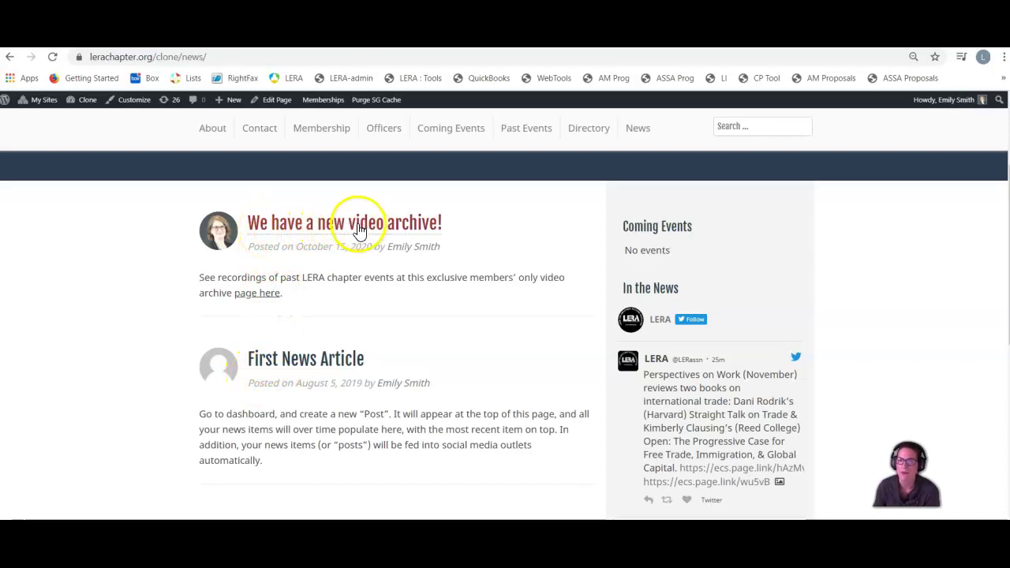
scroll(322, 419, "up", 1)
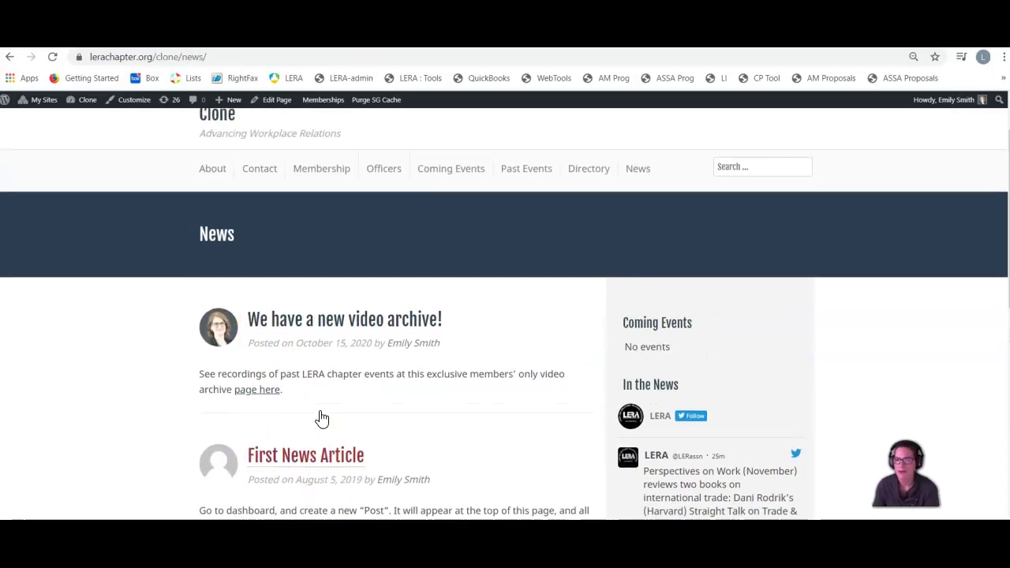
scroll(322, 417, "up", 1)
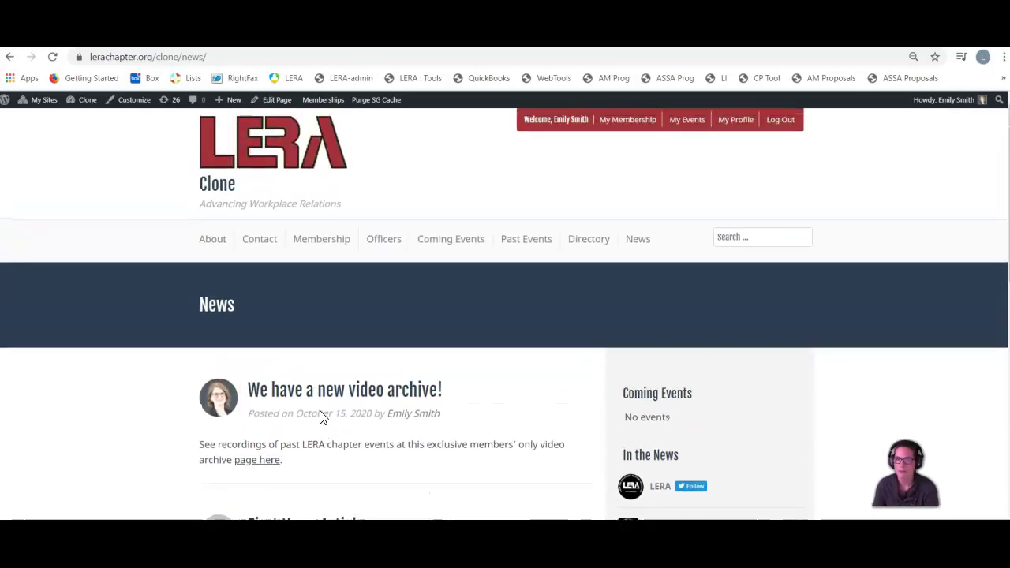
- Return to the Clone site's dashboard and open the Contact page from the pages list for editing
left_click(89, 119)
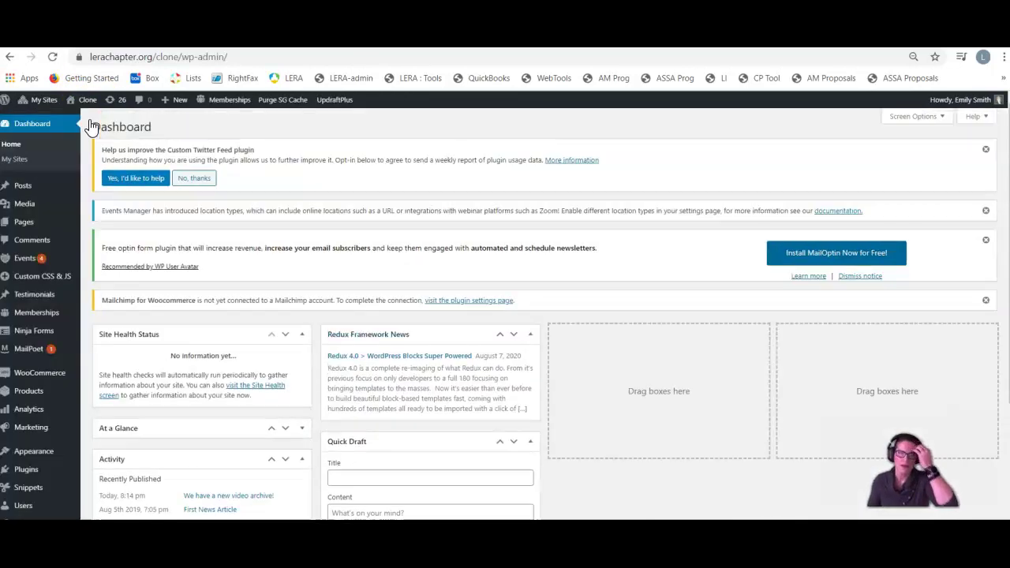
left_click(26, 228)
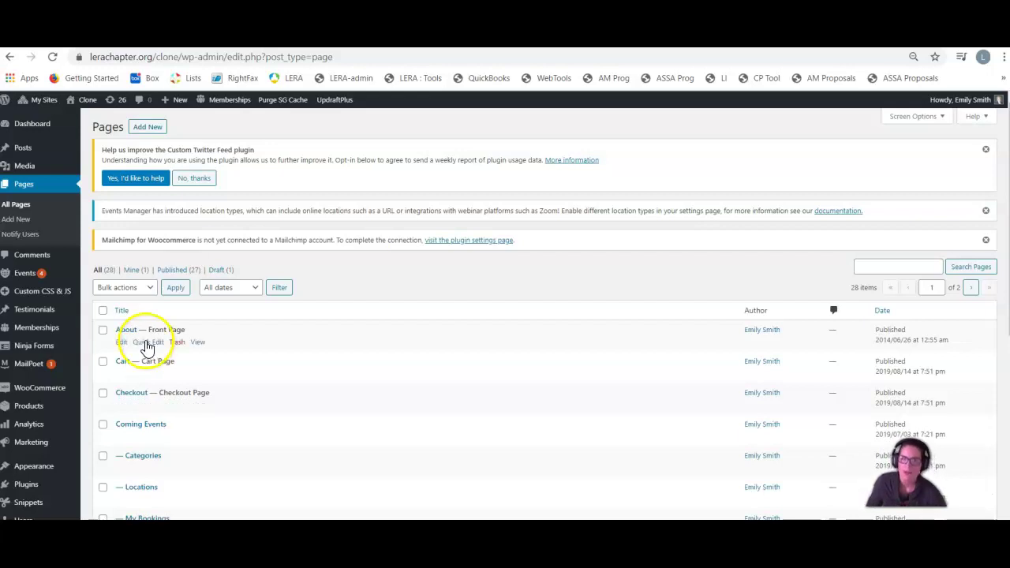
scroll(135, 435, "down", 3)
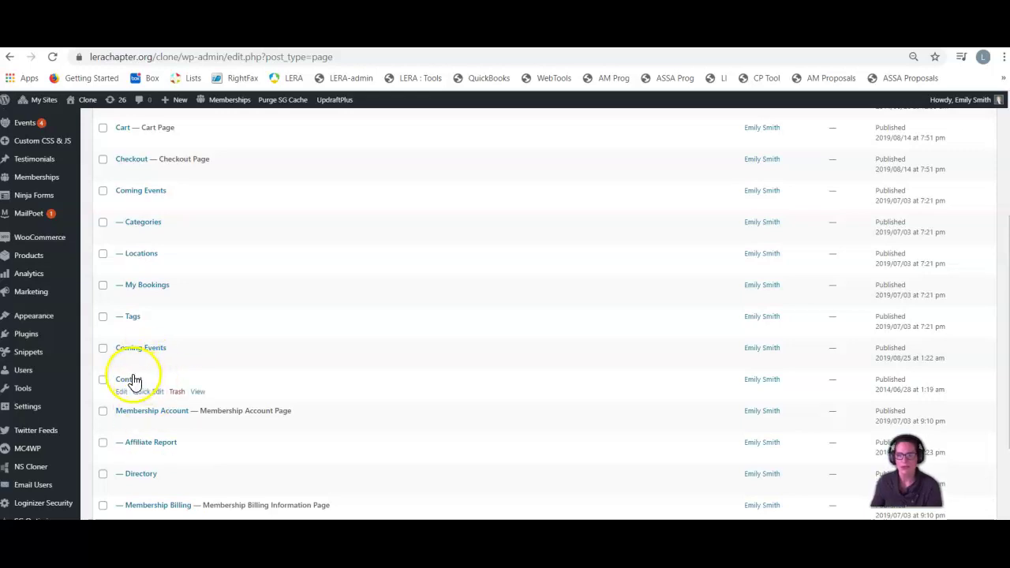
scroll(134, 381, "down", 3)
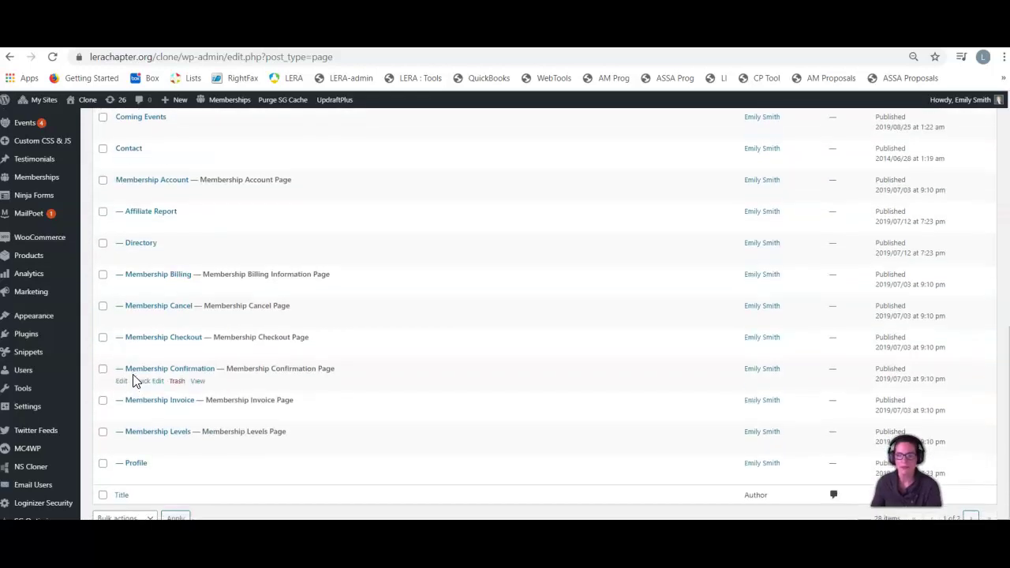
scroll(134, 381, "up", 2)
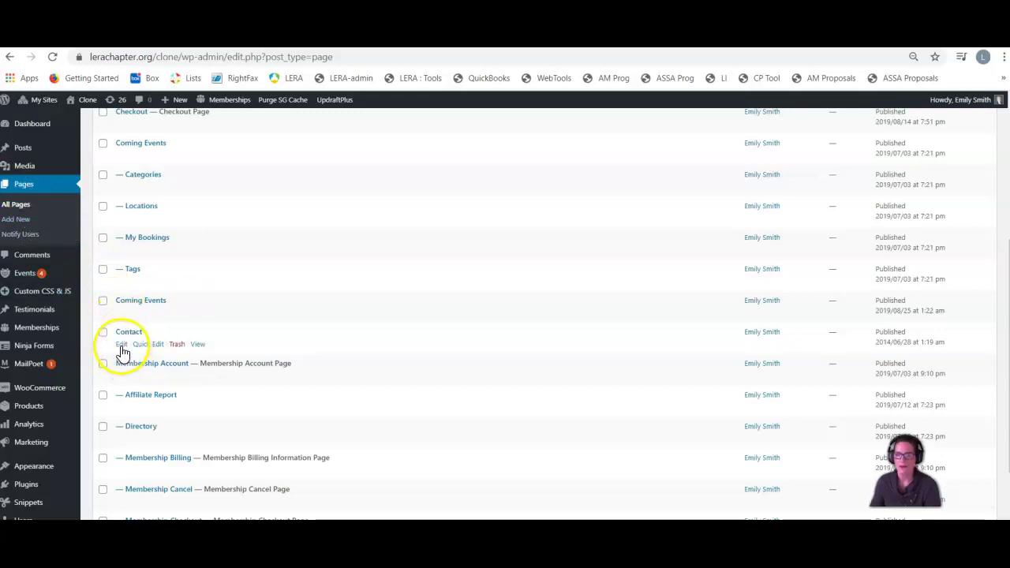
left_click(123, 347)
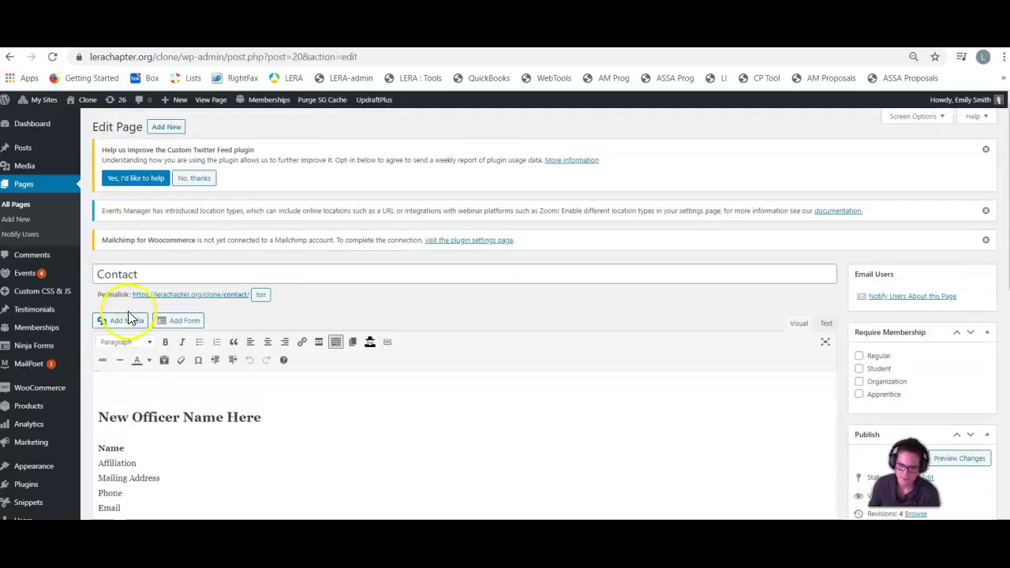
- Replace the "New Officer Name Here" heading with the officer's name, update the Contact page and view it on the public site
scroll(163, 363, "down", 1)
left_click_drag(98, 367, 230, 357)
type("Jane Doe")
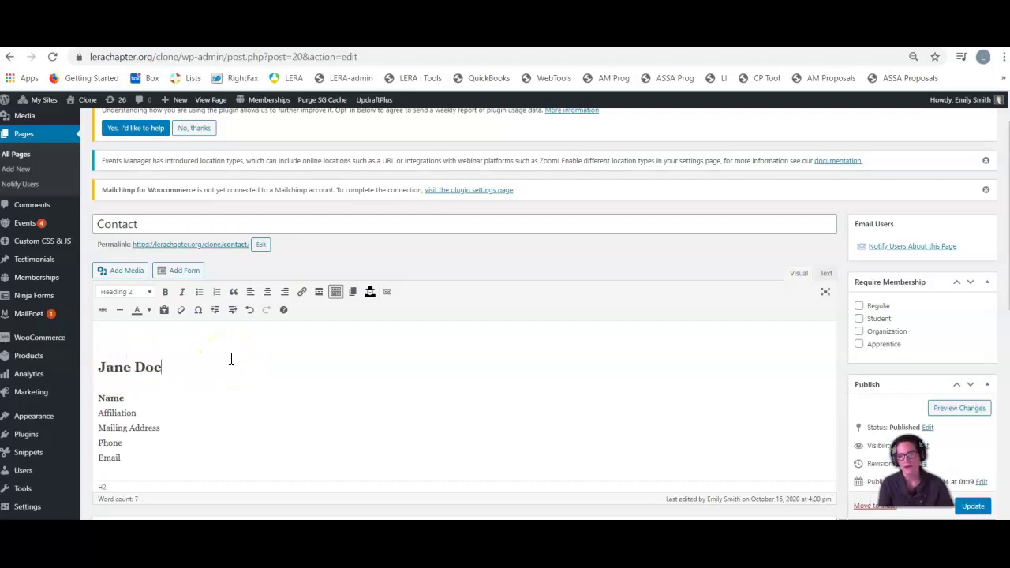
scroll(712, 422, "down", 4)
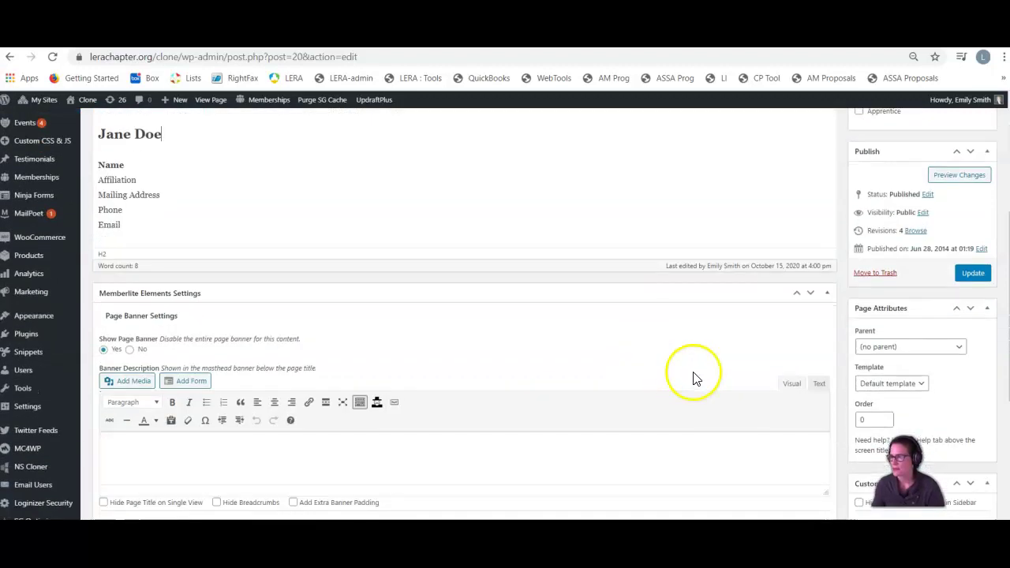
left_click(963, 273)
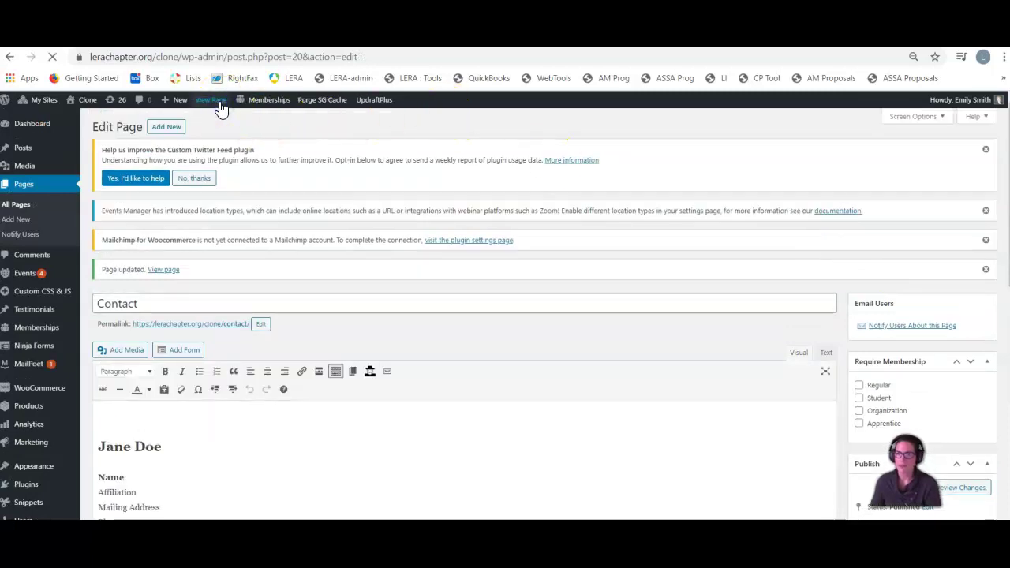
scroll(248, 352, "down", 3)
scroll(248, 355, "up", 3)
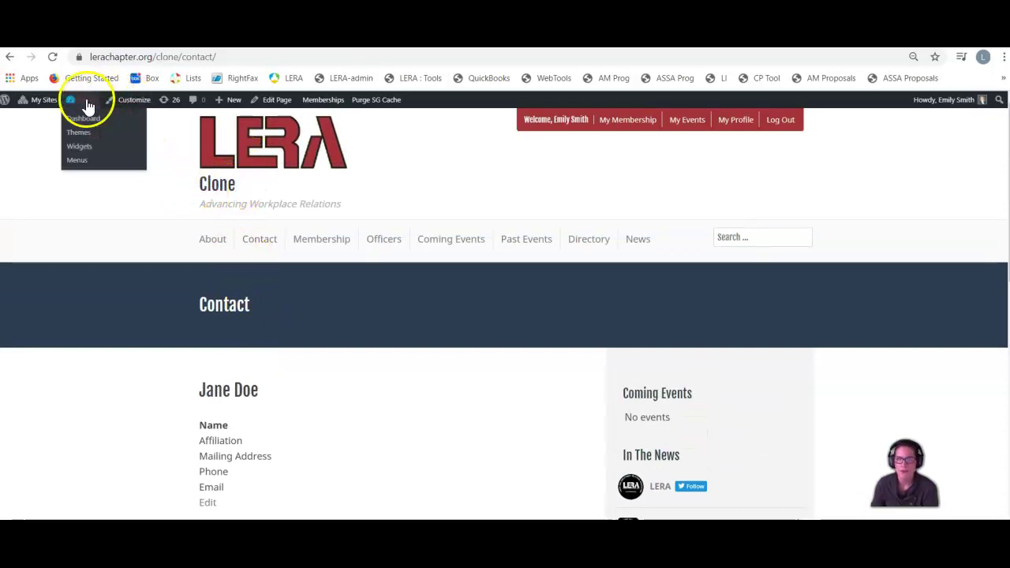
- Go from the dashboard to the events list and filter it to show all events
left_click(86, 121)
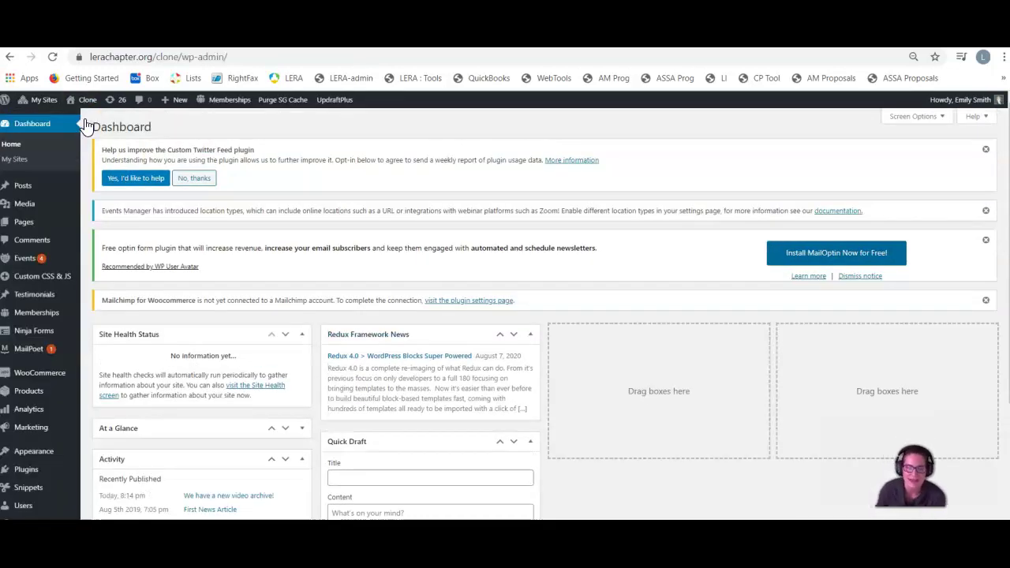
mouse_move(26, 258)
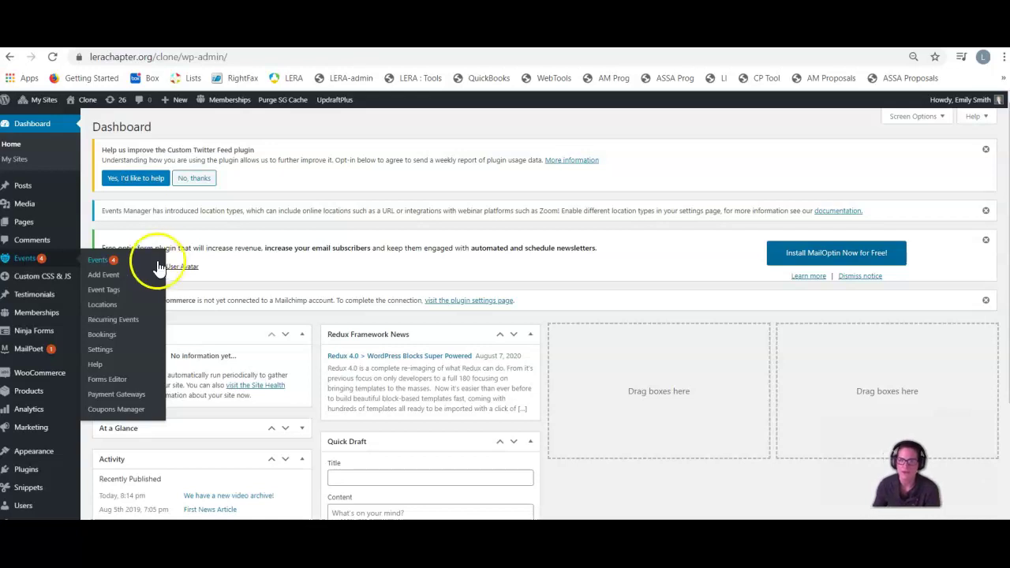
left_click(108, 263)
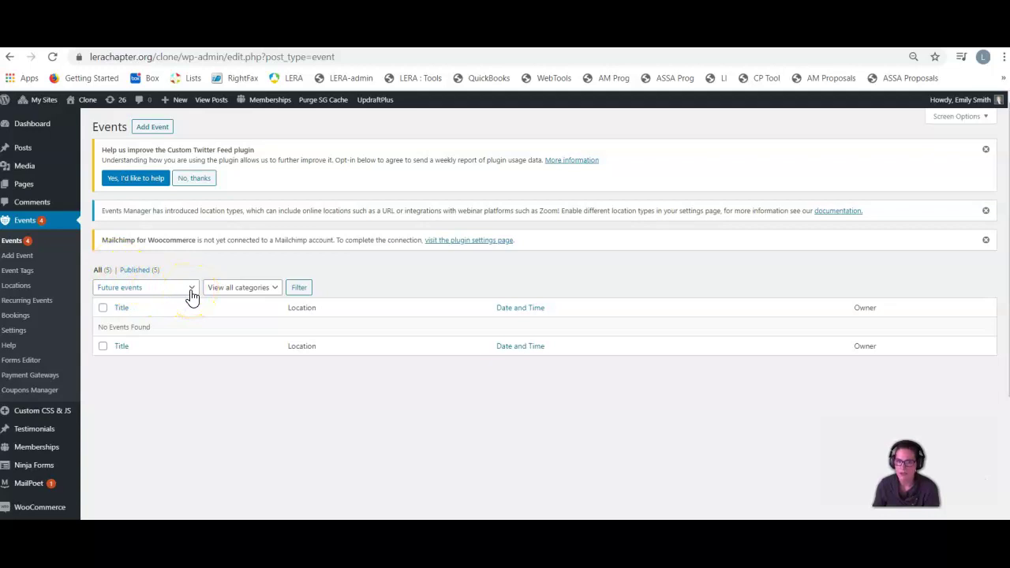
left_click(192, 292)
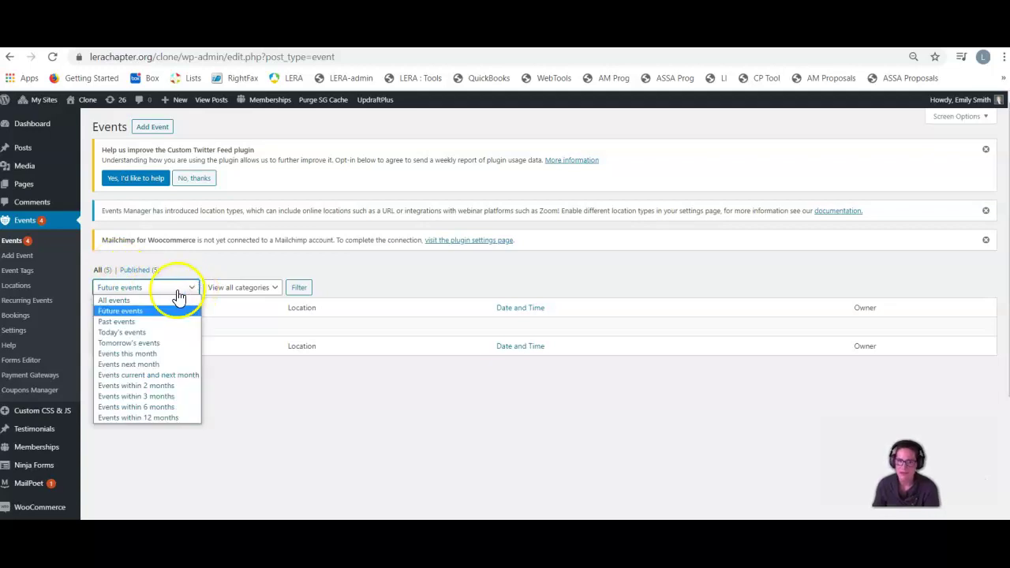
left_click(122, 302)
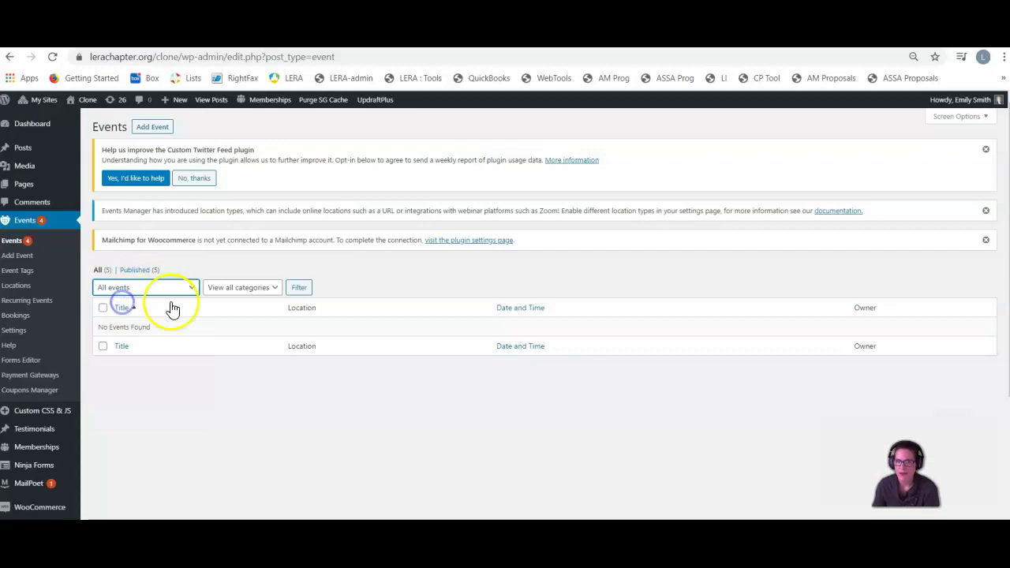
left_click(298, 289)
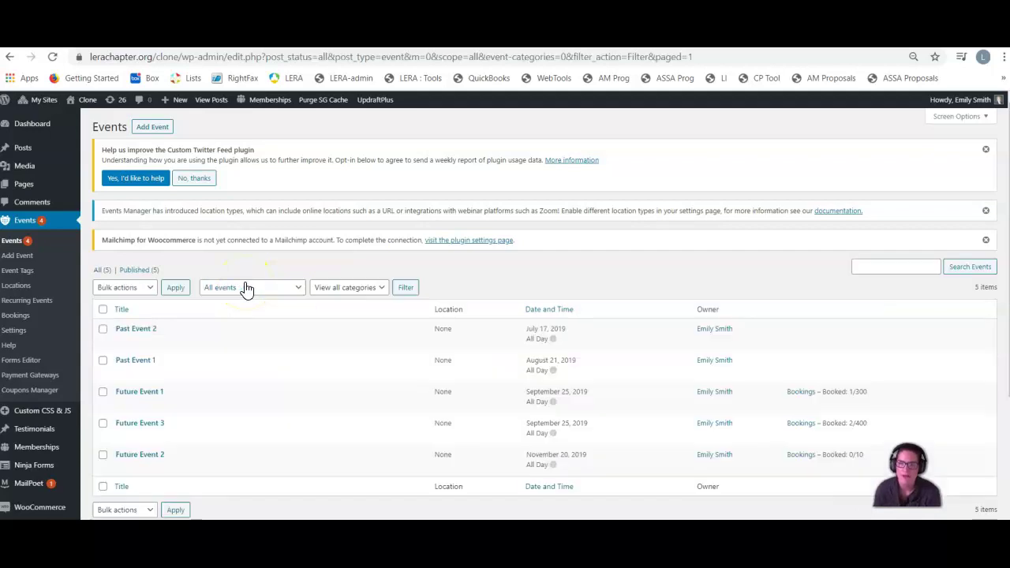
- Duplicate Future Event 3 and title the copy "Future Event 4"
scroll(245, 289, "down", 2)
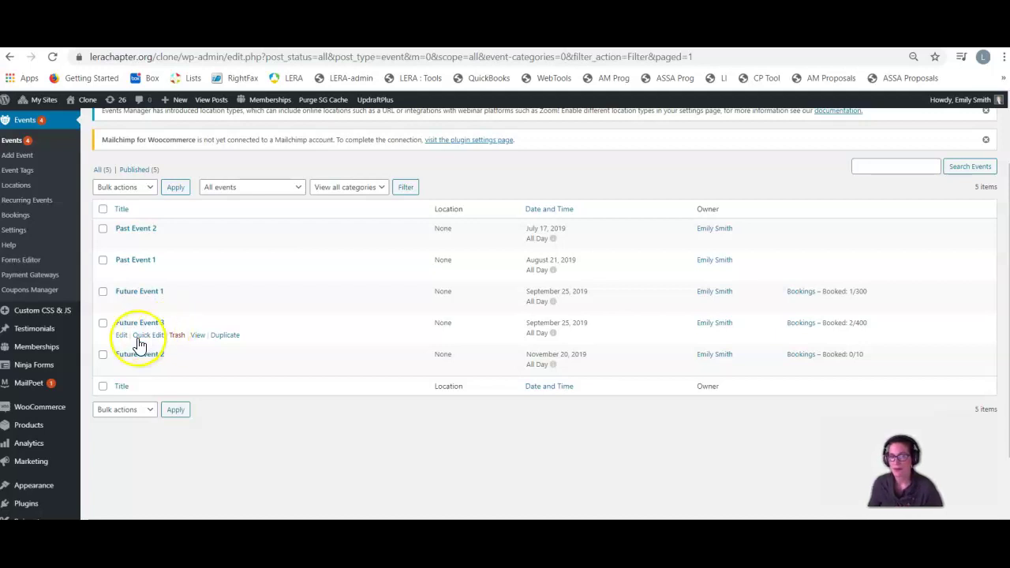
left_click(225, 335)
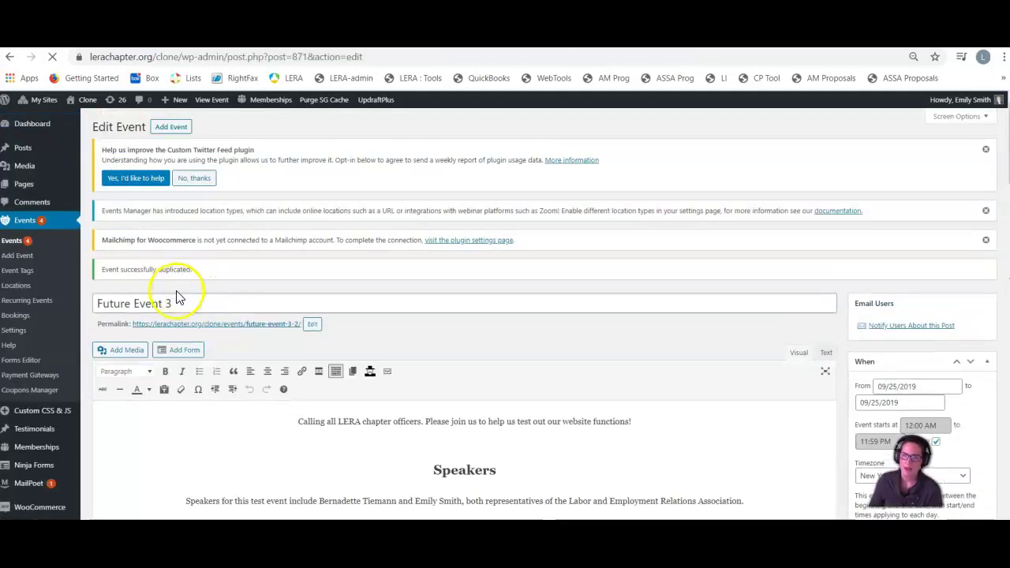
double_click(171, 303)
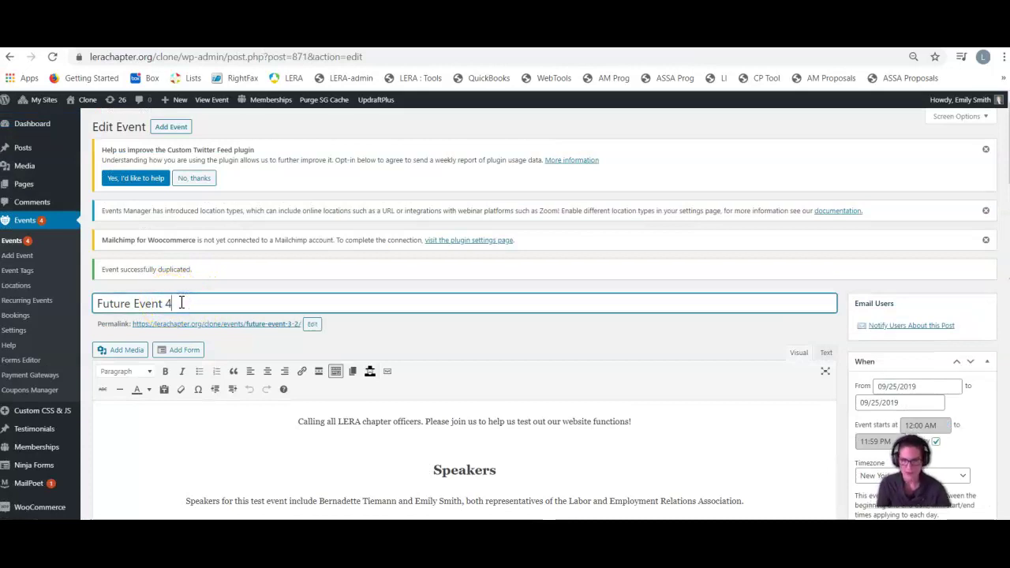
left_click(178, 303)
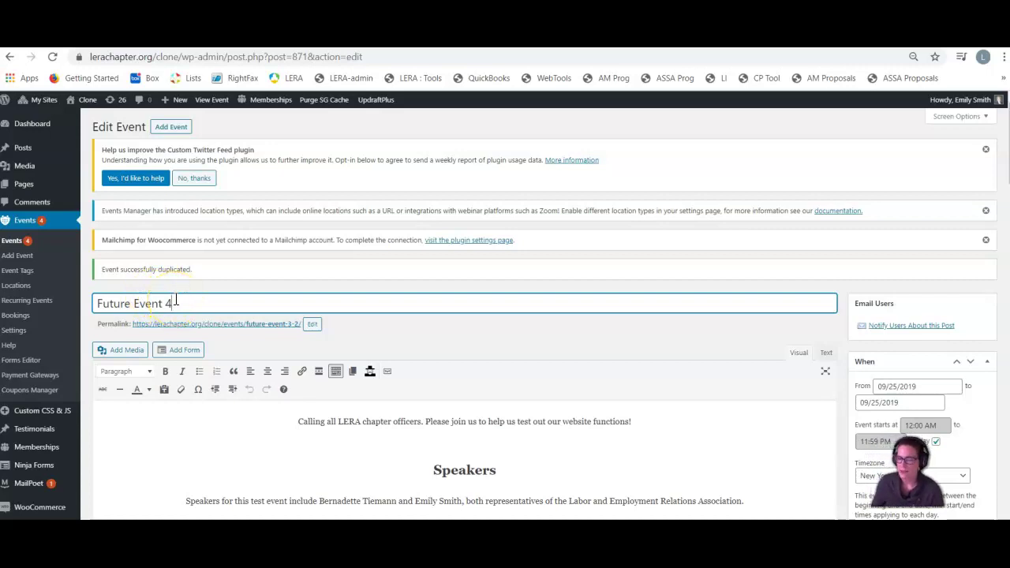
- Change the duplicated event's permalink slug to future-event-4
left_click(341, 436)
scroll(341, 434, "down", 2)
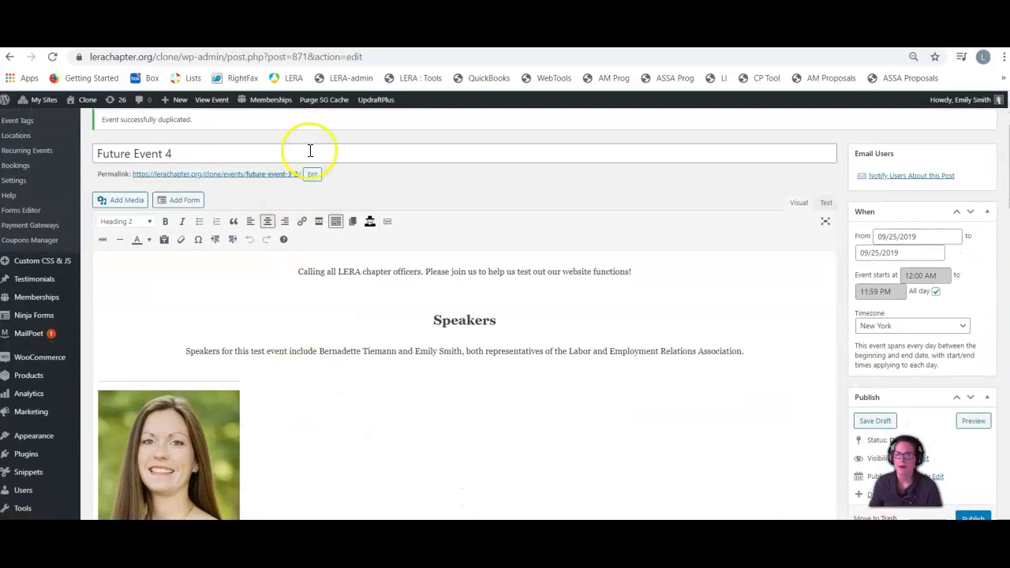
left_click(313, 174)
left_click_drag(291, 176, 337, 177)
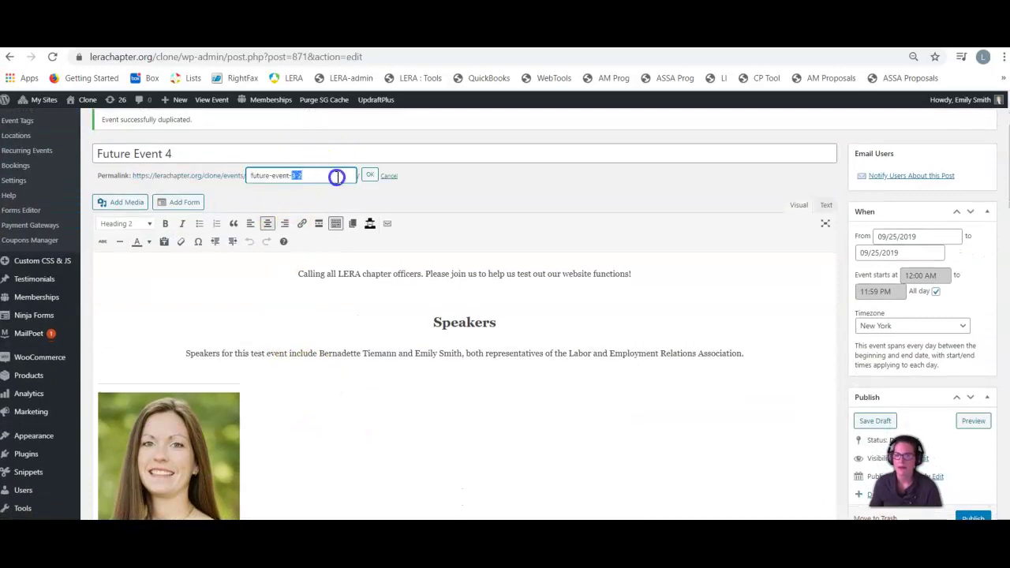
type("4")
left_click(369, 176)
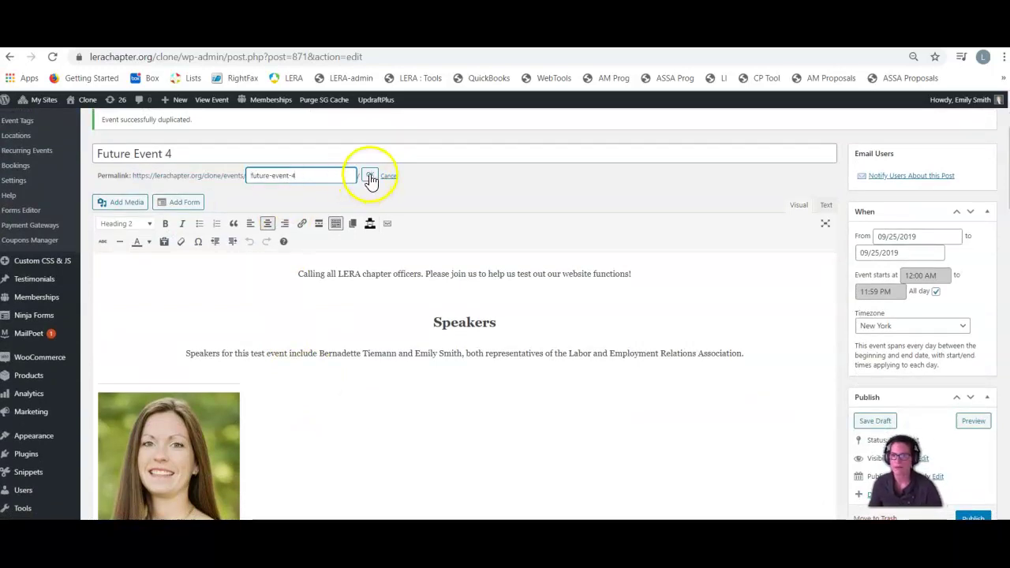
- Review the event's speakers, schedule, location and pricing text, along with its registration tickets
scroll(353, 331, "down", 1)
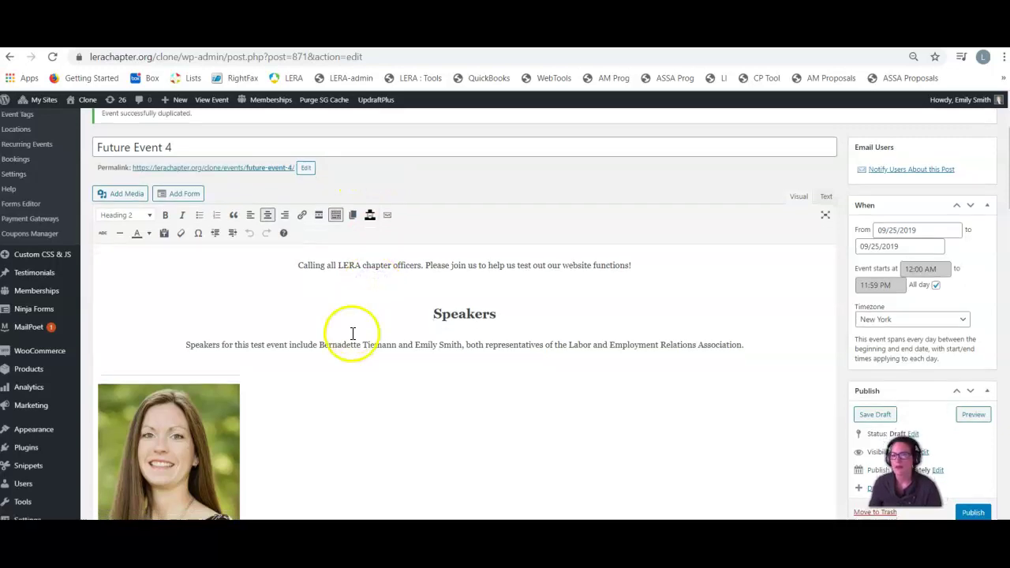
scroll(353, 332, "down", 1)
left_click(326, 194)
left_click_drag(326, 194, 514, 266)
scroll(438, 339, "down", 5)
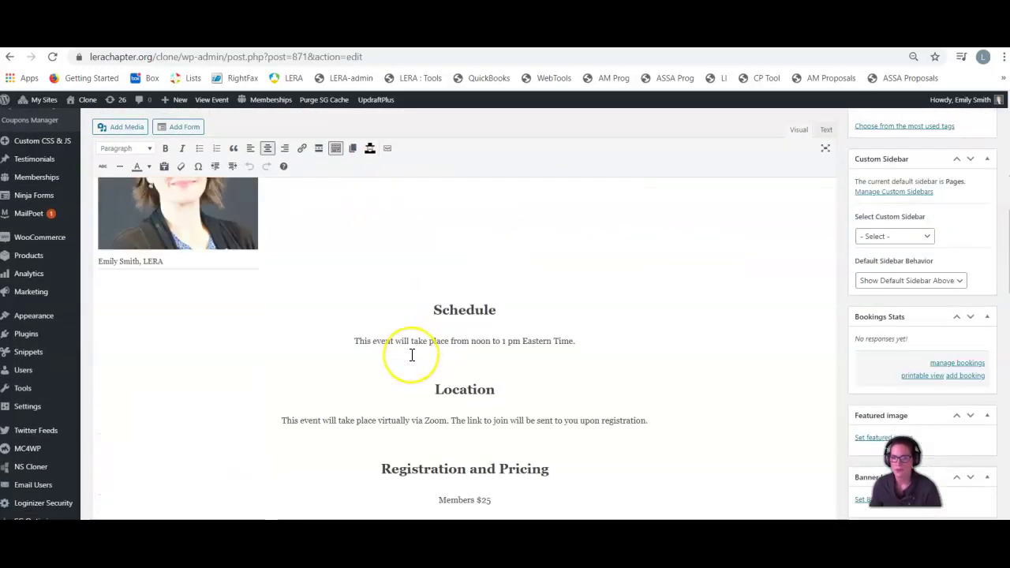
scroll(412, 354, "down", 3)
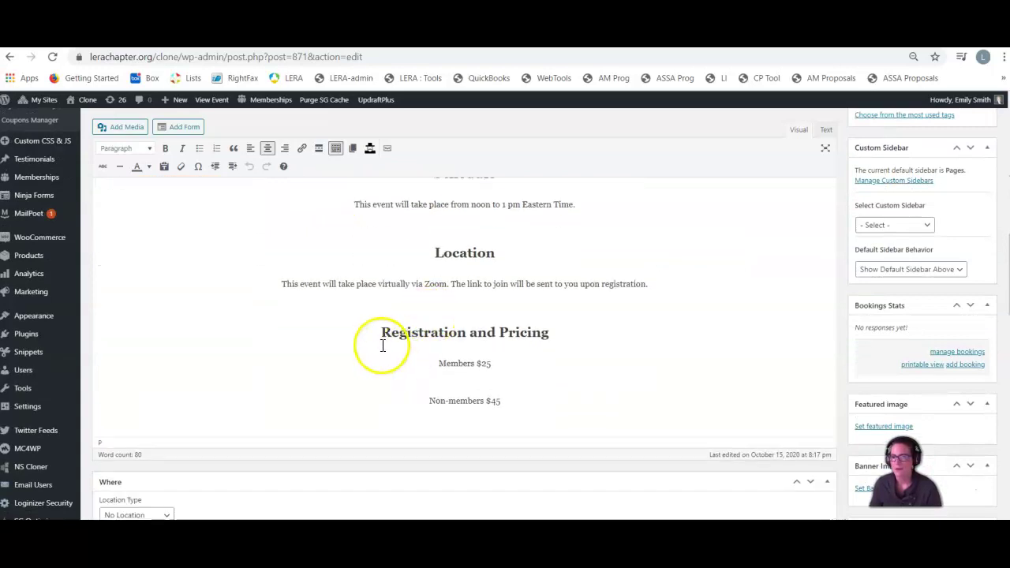
left_click_drag(383, 345, 528, 399)
scroll(304, 397, "down", 4)
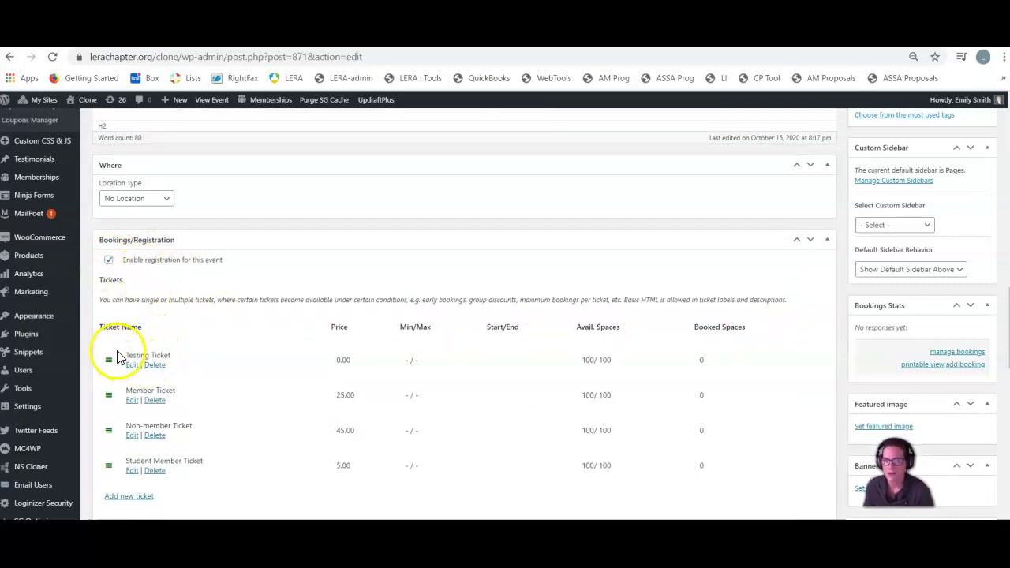
scroll(149, 357, "down", 1)
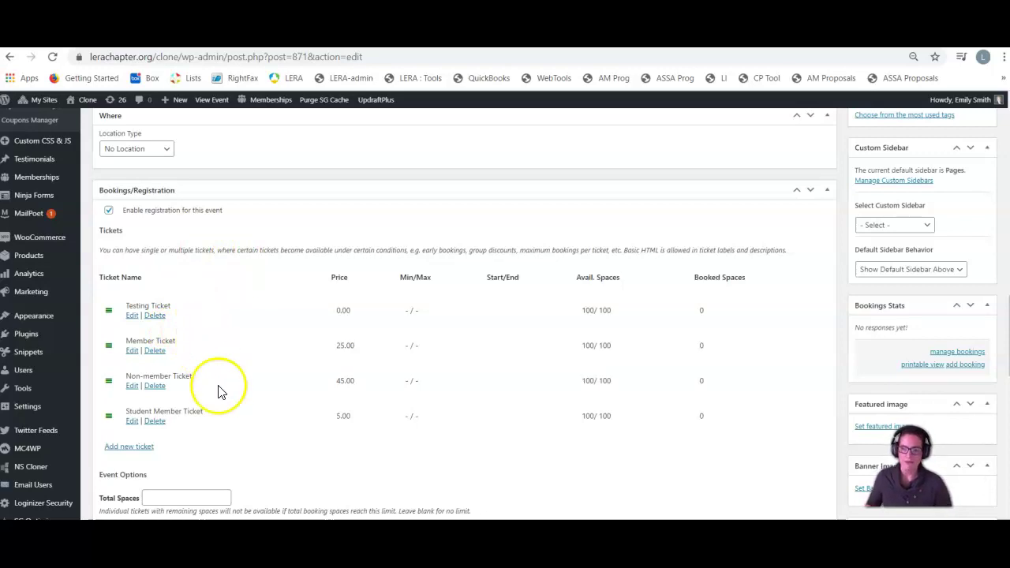
- Set the event's booking cut-off date to 09/26/2021
scroll(223, 412, "up", 1)
scroll(224, 412, "down", 2)
scroll(223, 411, "down", 2)
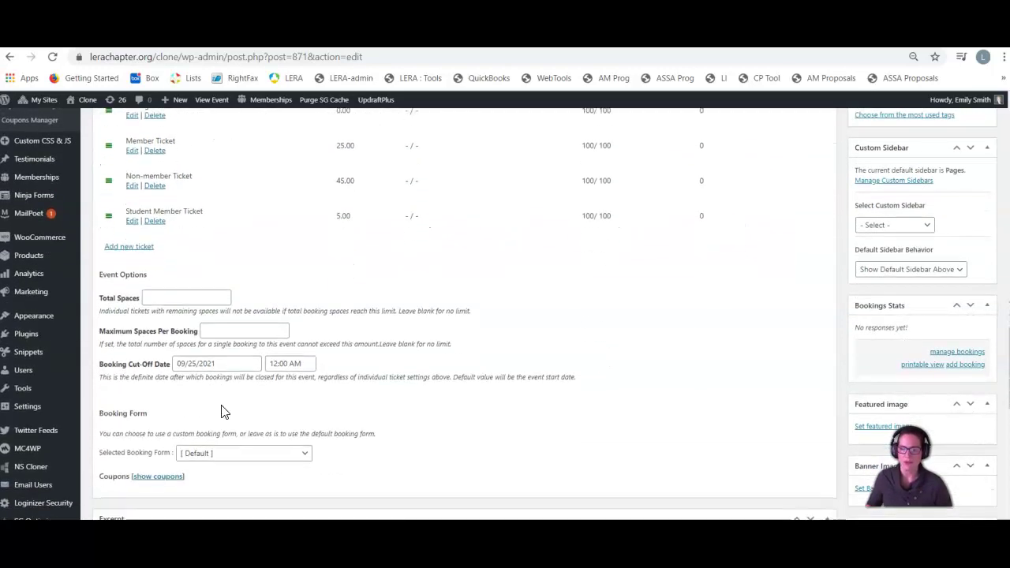
left_click(225, 365)
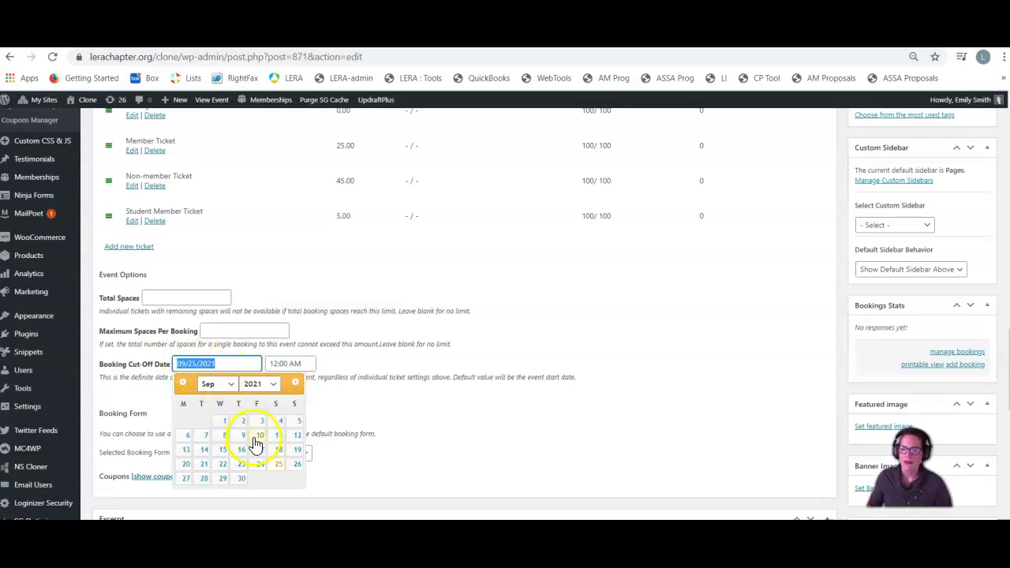
left_click(295, 465)
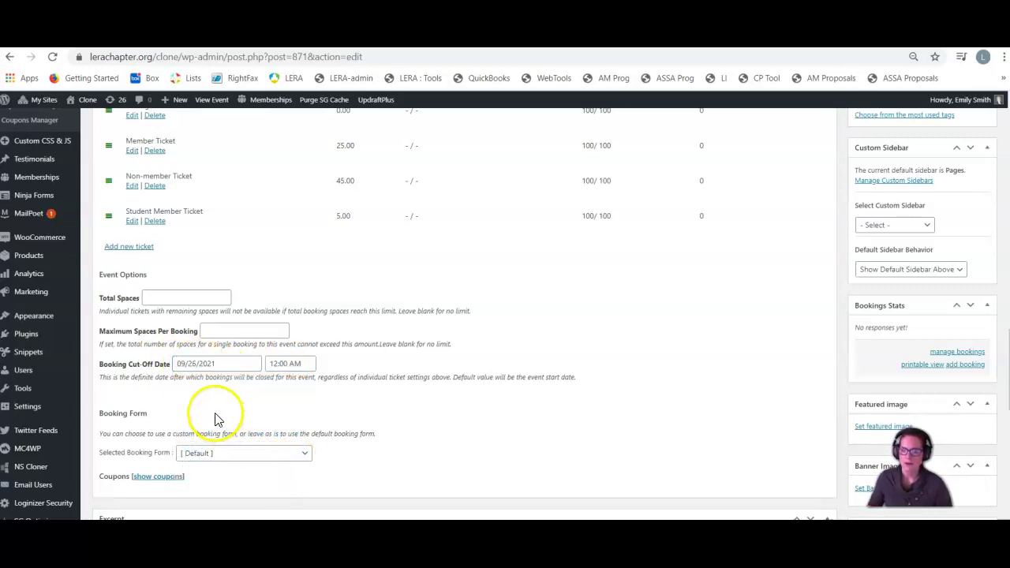
- Review the event's registration setting, ticket list and booking cut-off date against the event date
scroll(217, 418, "down", 4)
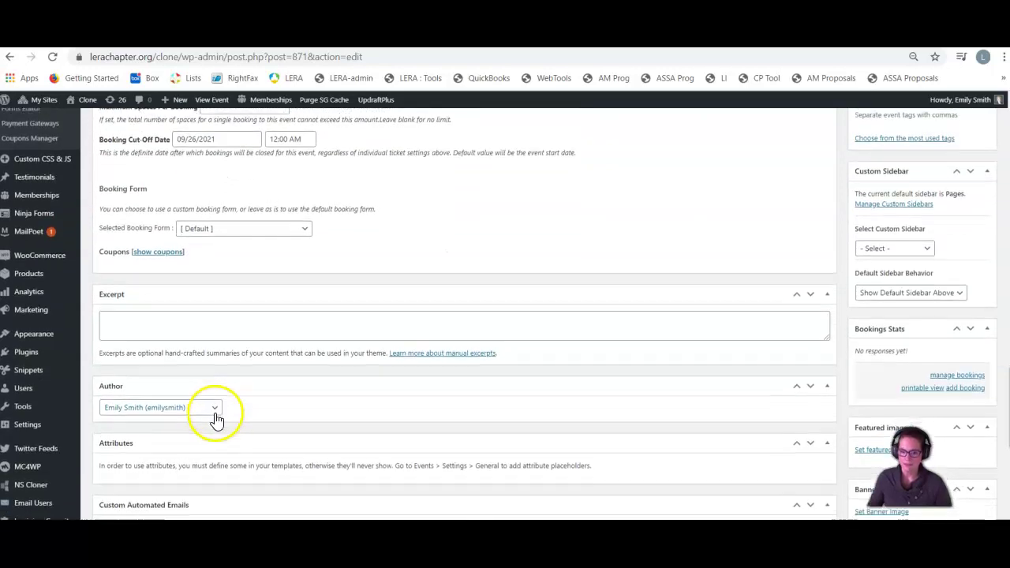
scroll(217, 418, "down", 3)
scroll(217, 418, "up", 12)
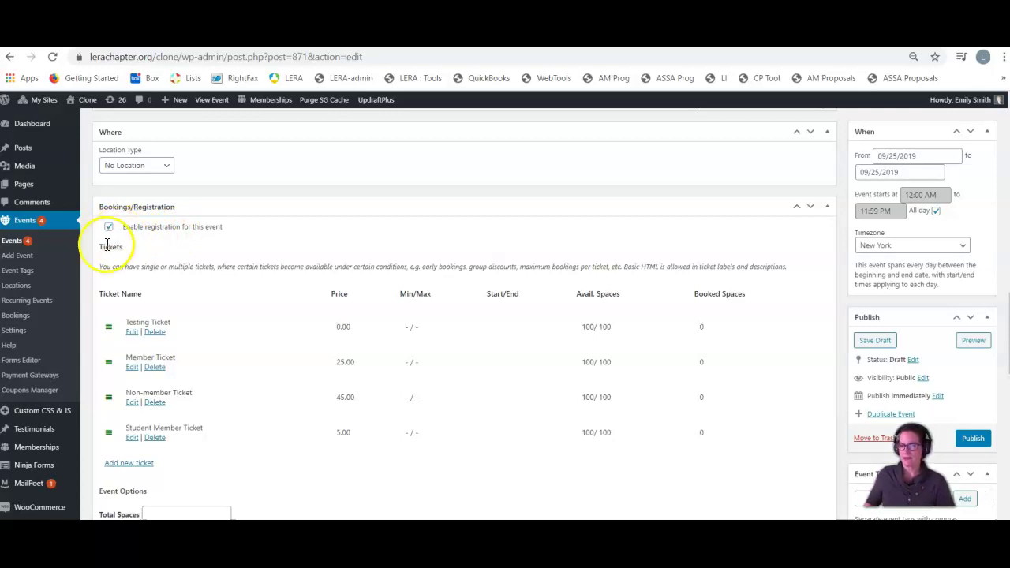
scroll(189, 365, "down", 3)
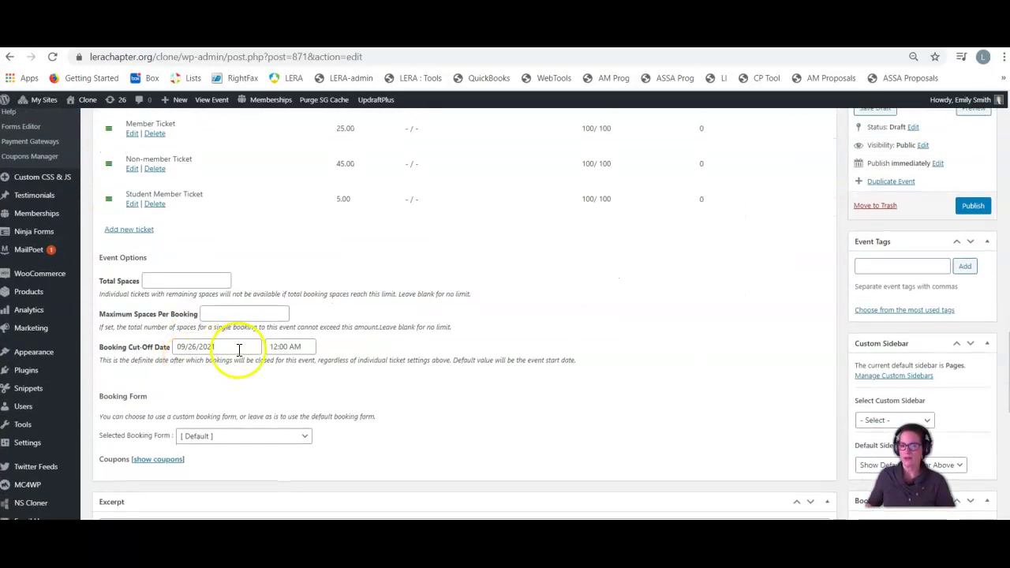
left_click(225, 347)
left_click_drag(224, 347, 154, 350)
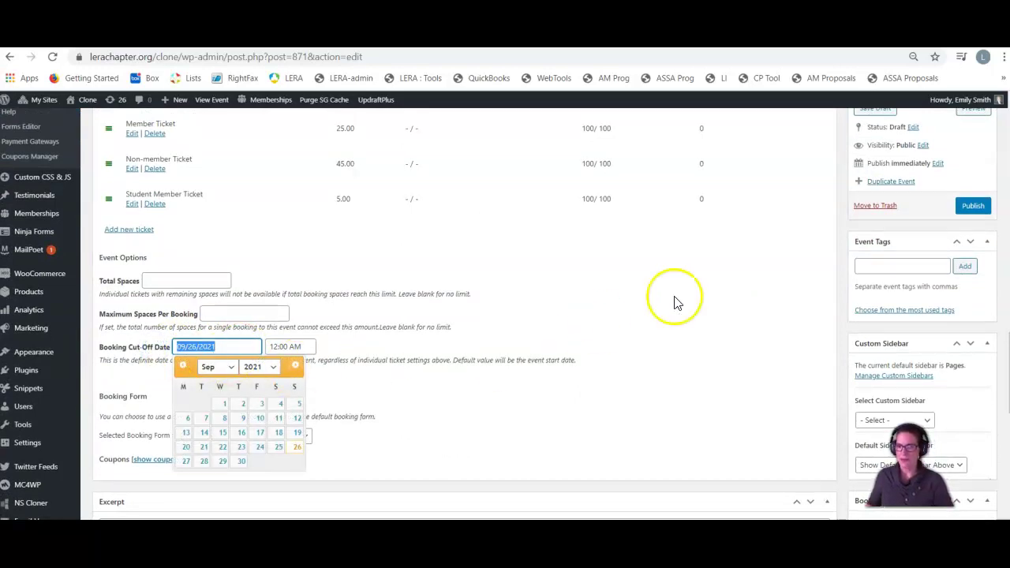
scroll(282, 300, "up", 5)
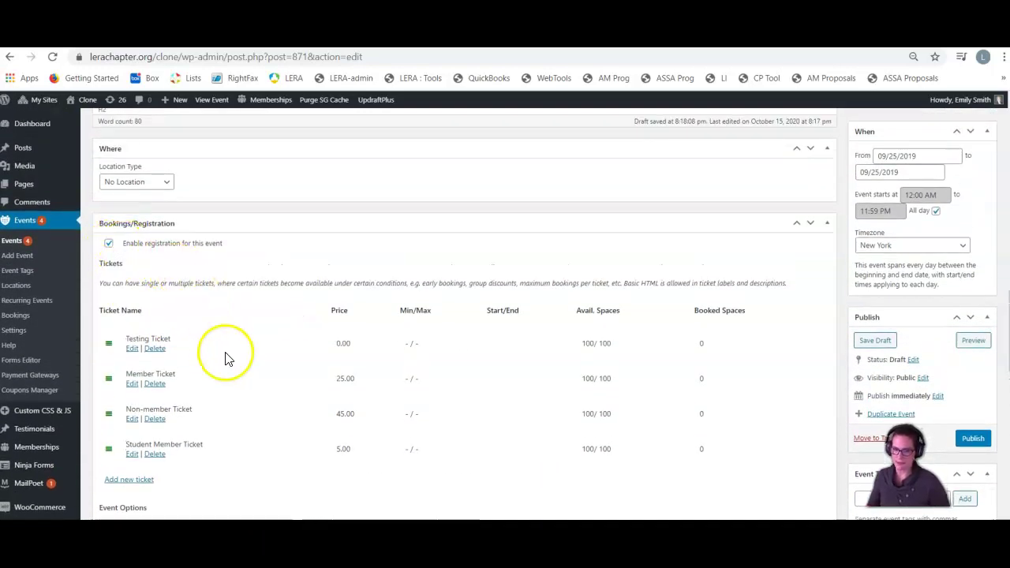
scroll(253, 385, "down", 3)
left_click_drag(239, 414, 137, 414)
left_click(199, 414)
left_click(217, 412)
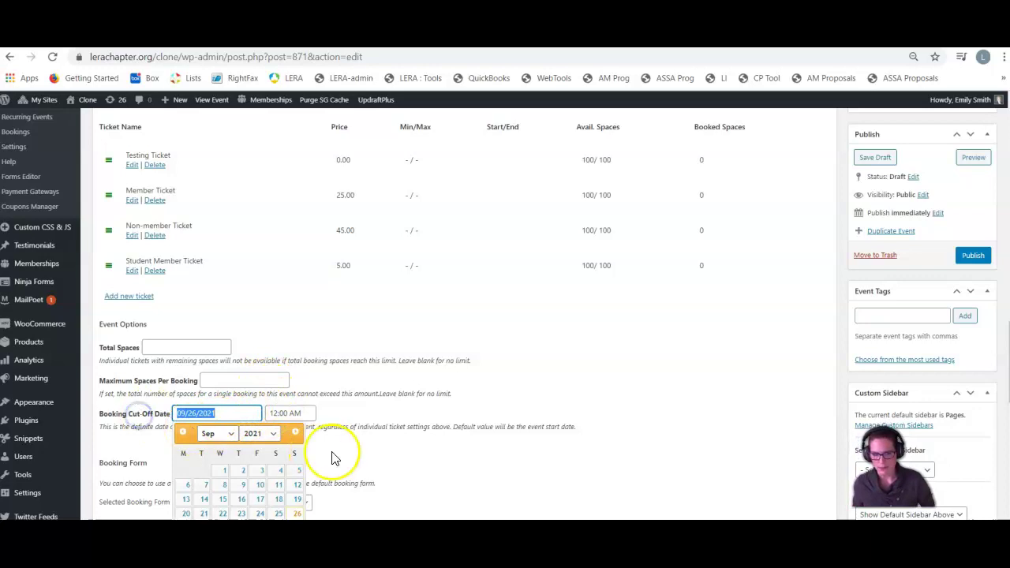
- Examine the custom automated booking emails, including the attendee confirmation message with its Zoom link placeholder
scroll(331, 458, "down", 6)
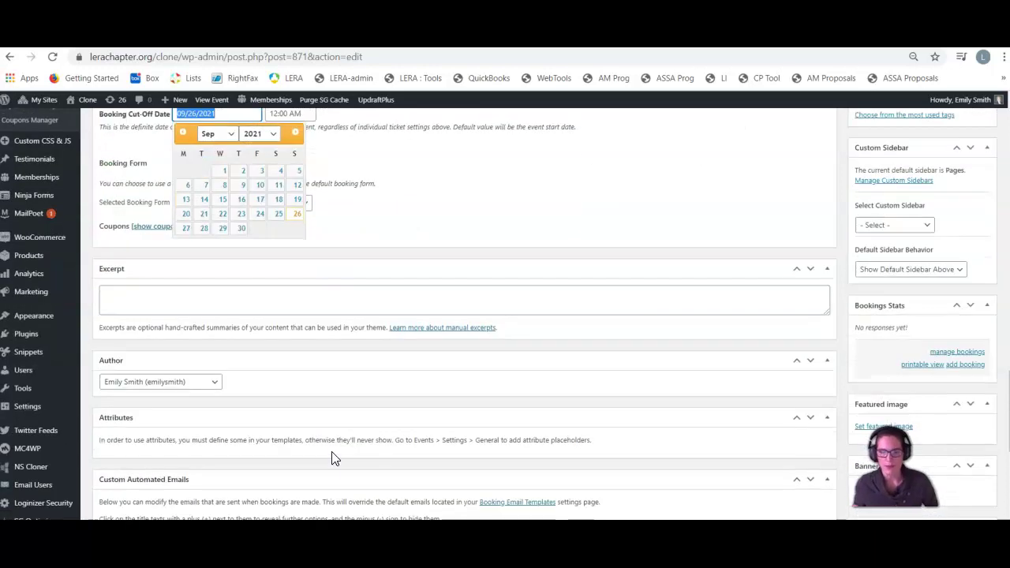
scroll(323, 446, "down", 4)
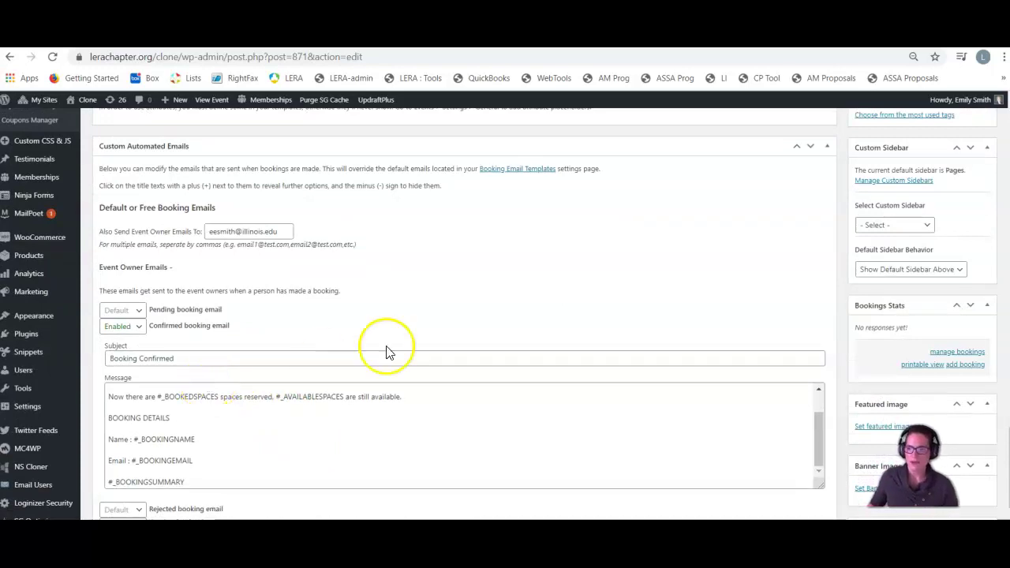
left_click(296, 434)
scroll(298, 434, "down", 8)
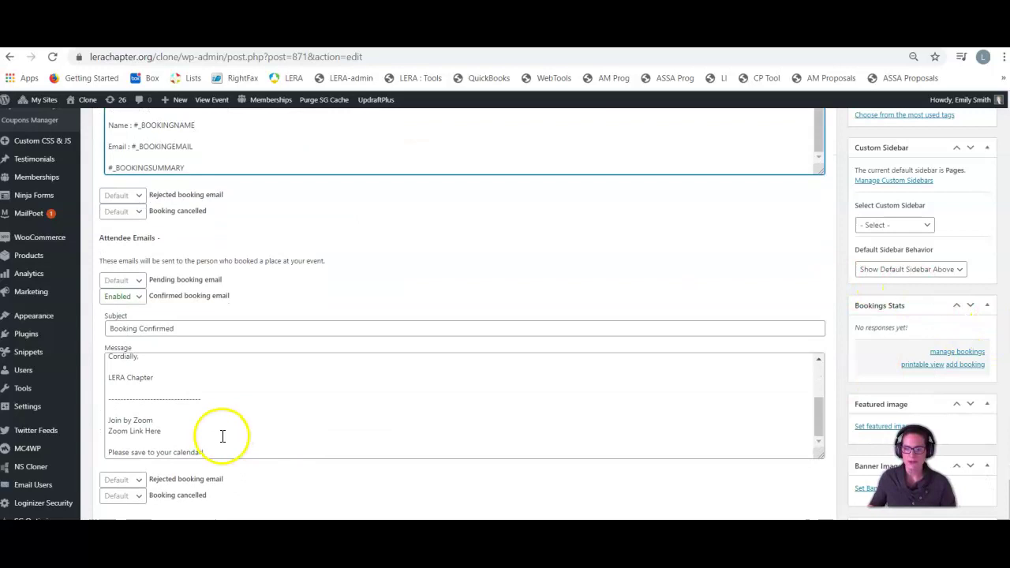
left_click_drag(168, 431, 110, 430)
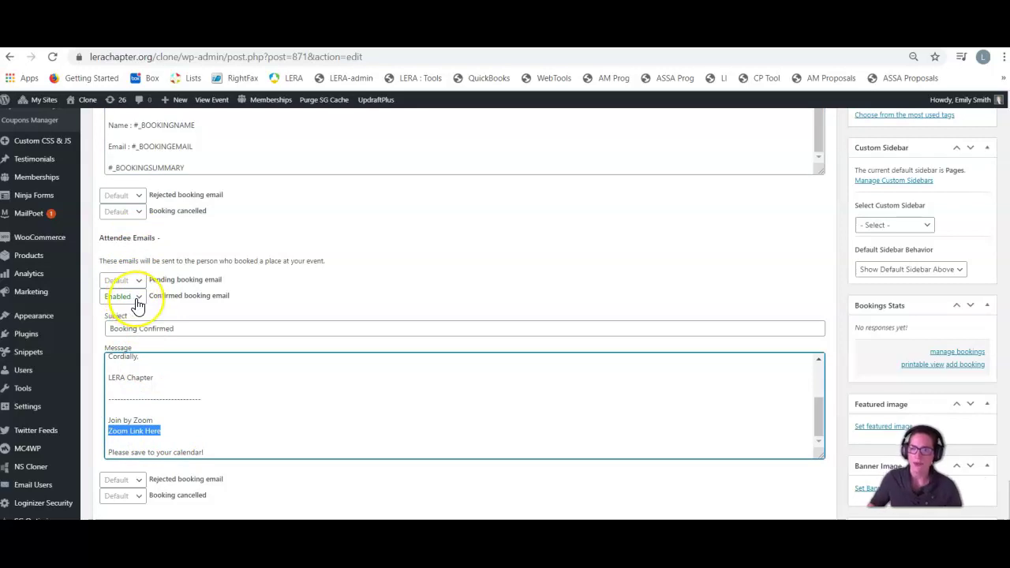
left_click(119, 377)
left_click_drag(122, 421, 203, 452)
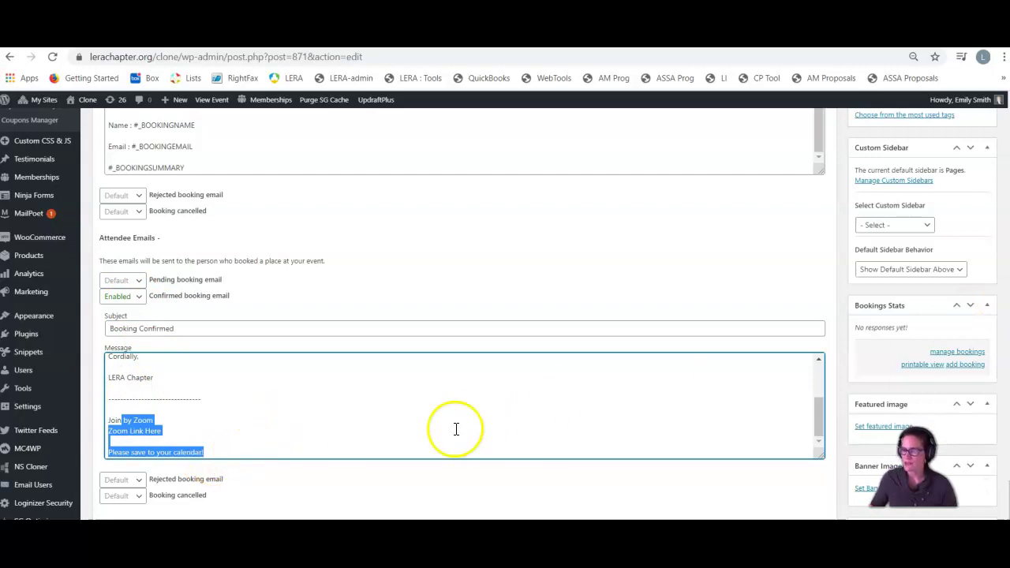
scroll(631, 397, "up", 1)
scroll(631, 397, "up", 3)
left_click(756, 298)
scroll(796, 347, "up", 1)
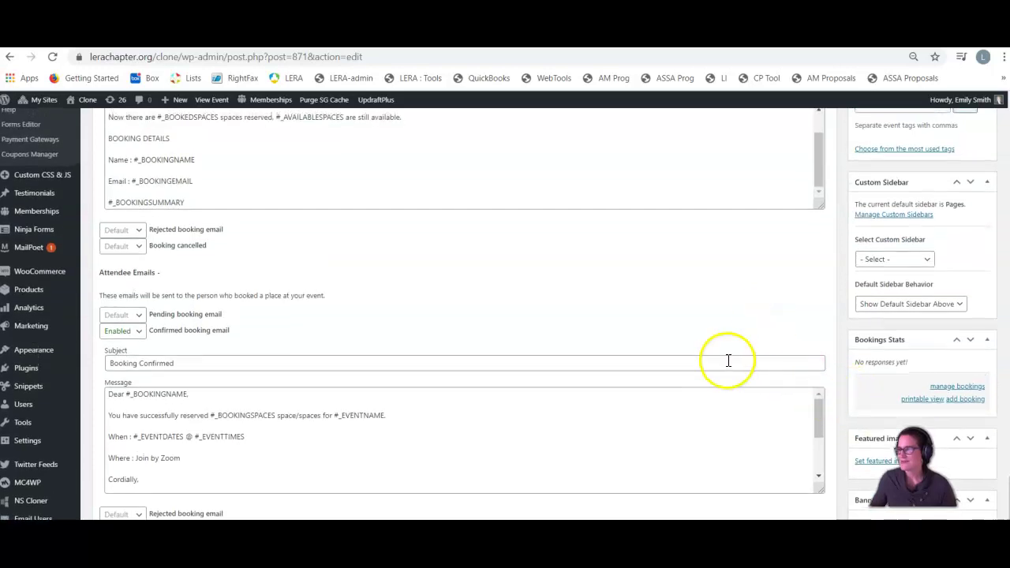
- Publish the Future Event 4 event
scroll(726, 356, "up", 8)
scroll(859, 395, "down", 3)
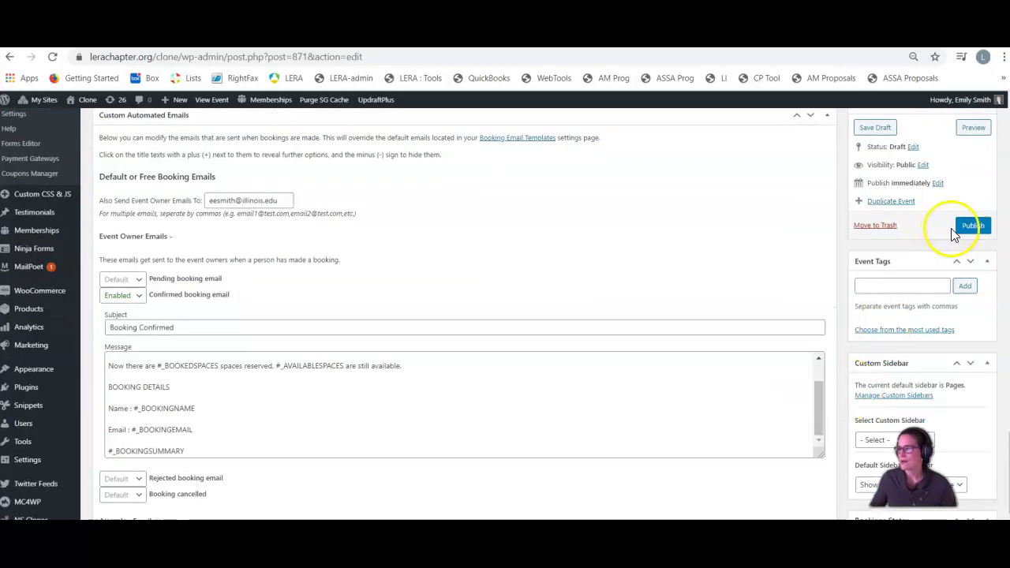
left_click(965, 228)
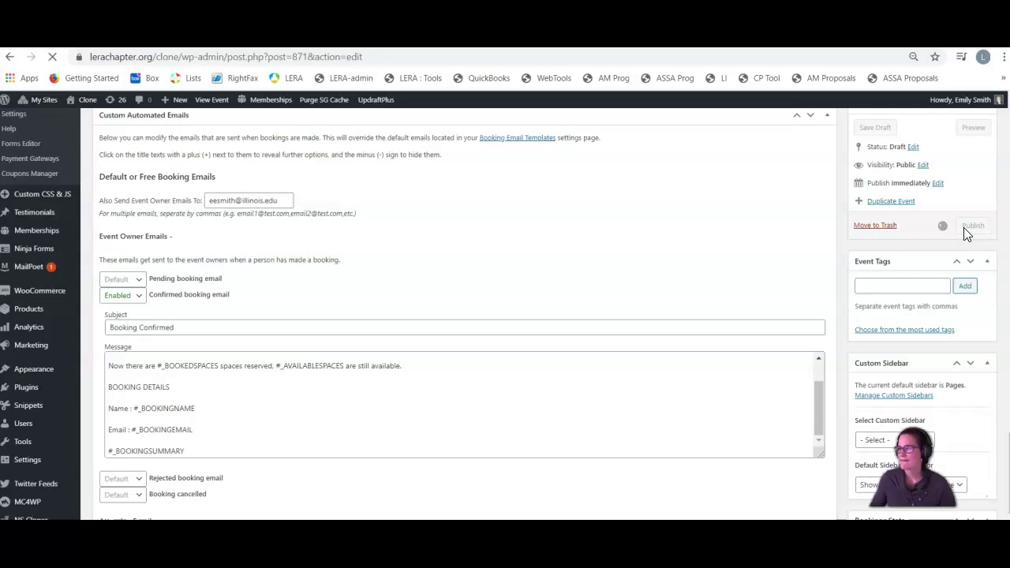
left_click(912, 327)
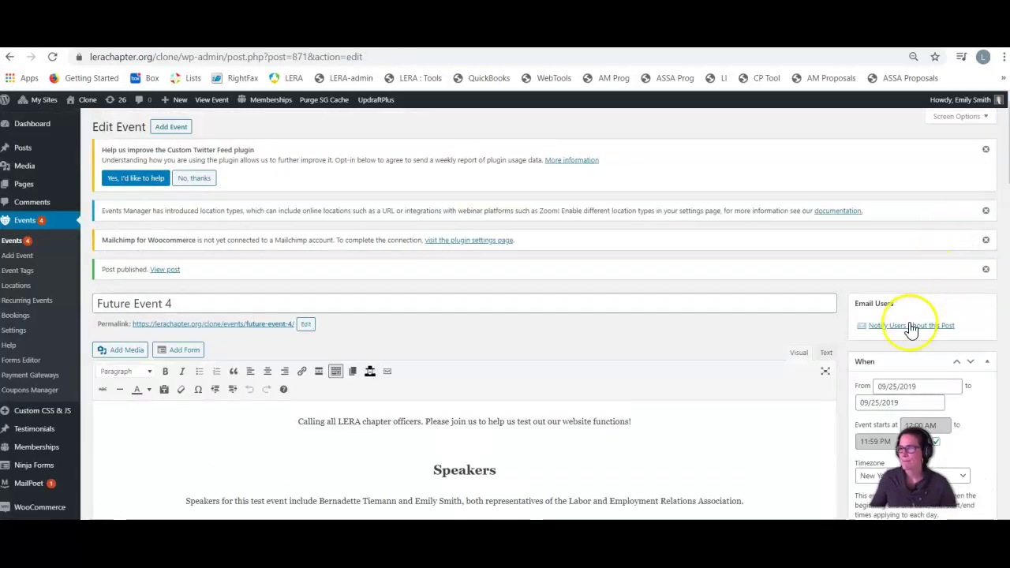
- Set both the start and end dates of Future Event 4 to 09/25/2021
scroll(909, 347, "down", 2)
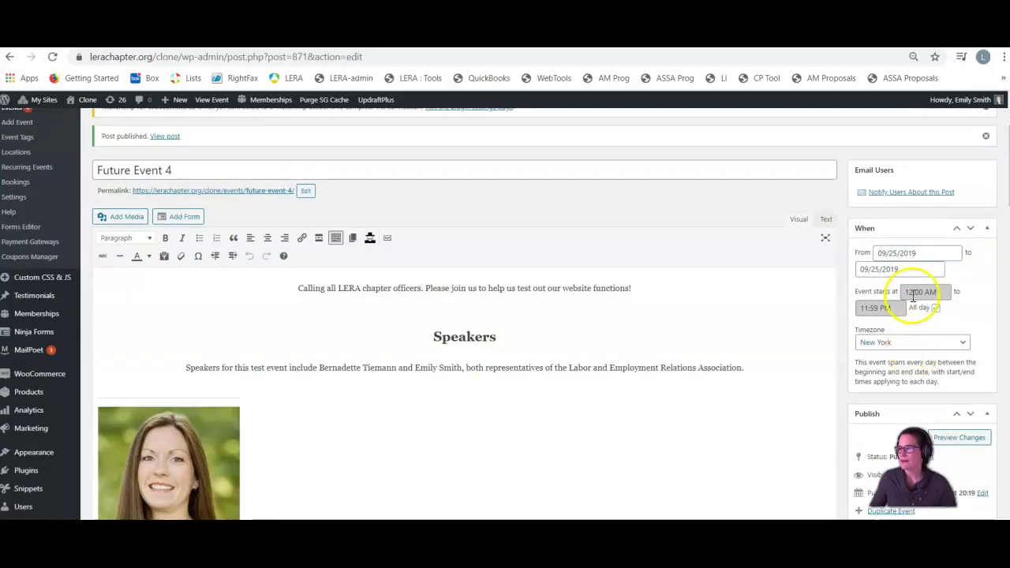
left_click(918, 252)
scroll(870, 258, "down", 1)
left_click(913, 220)
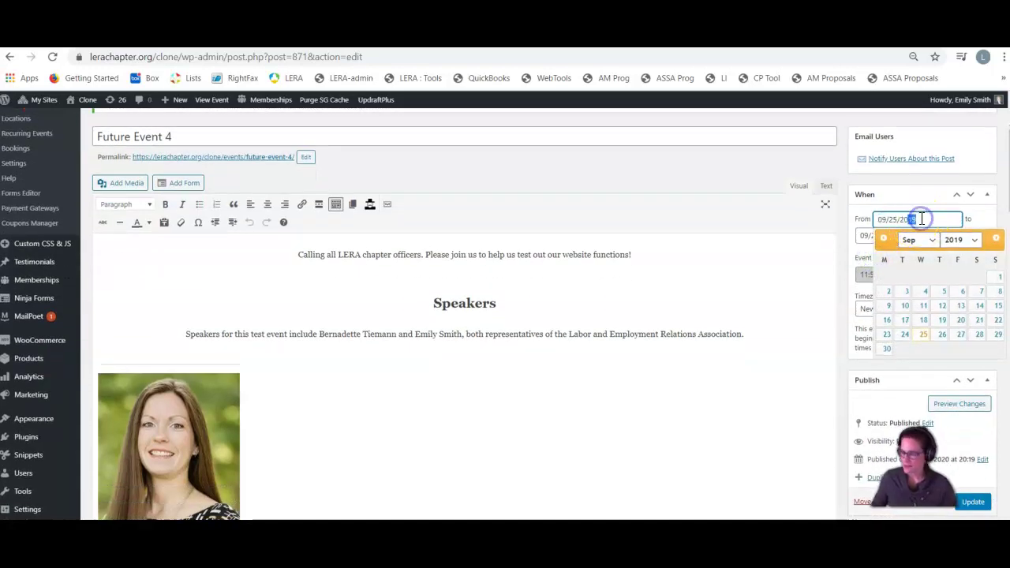
type("21")
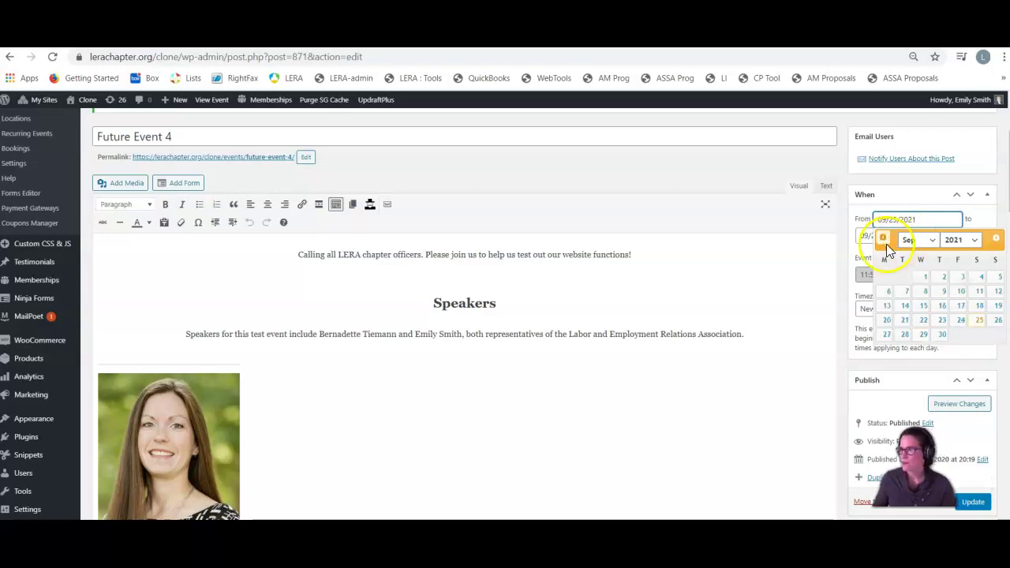
left_click(848, 248)
left_click_drag(891, 235, 930, 235)
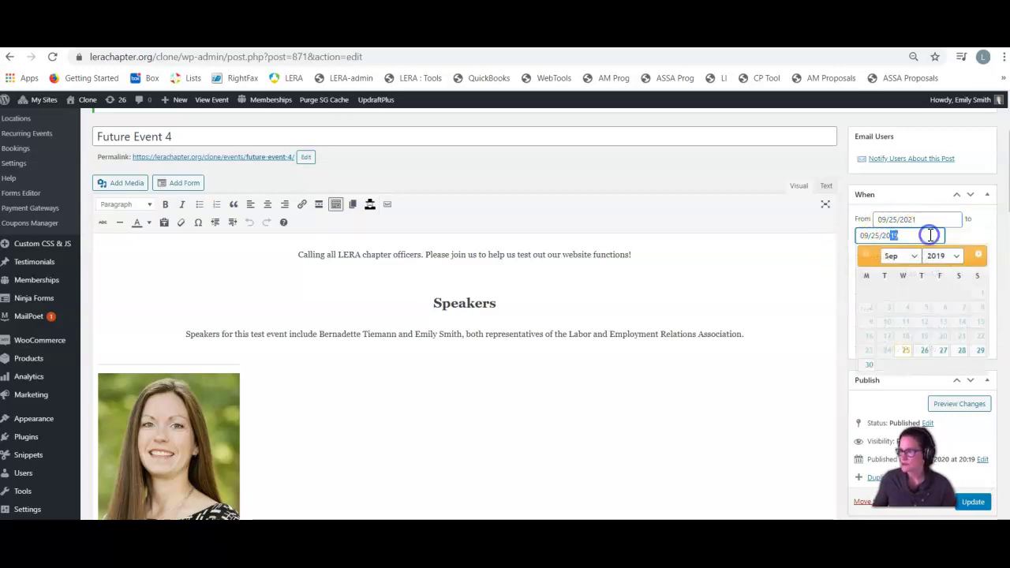
type("21")
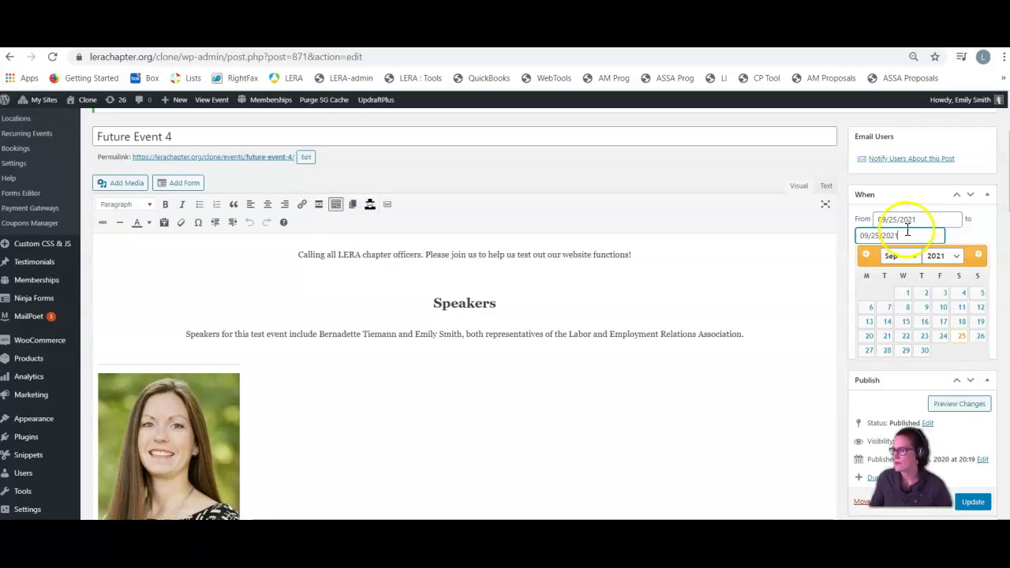
left_click_drag(899, 235, 782, 229)
left_click(838, 228)
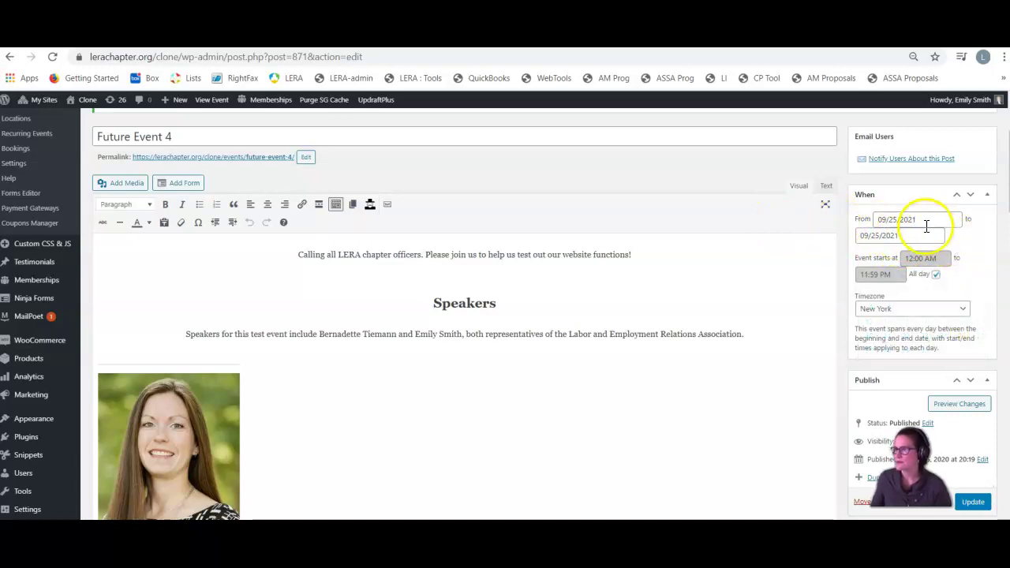
- Try to set the event's start time to 12:00 PM and its end time to 01:00 PM
left_click(921, 258)
left_click(944, 296)
left_click_drag(944, 295, 940, 320)
left_click(915, 309)
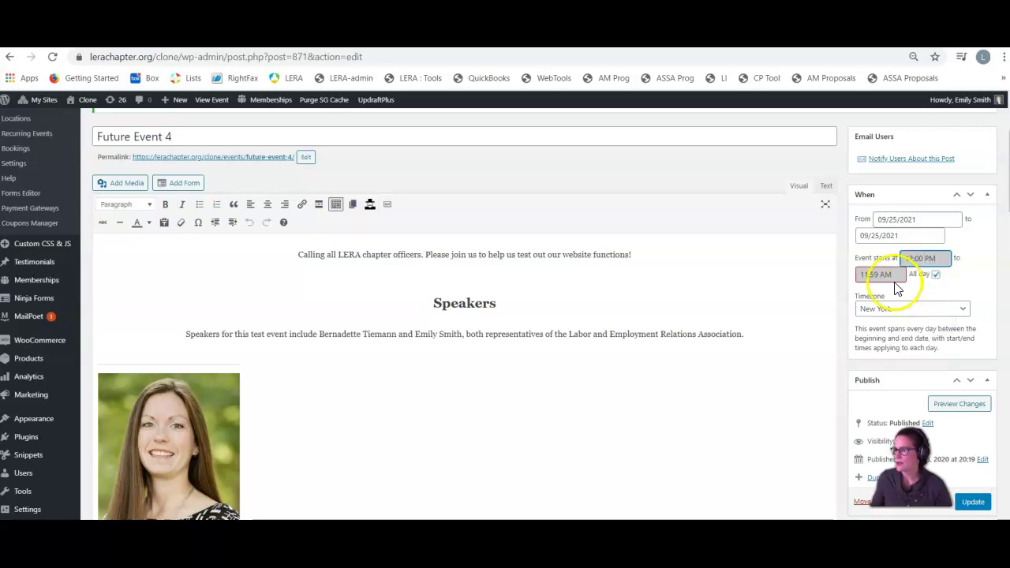
left_click(896, 274)
left_click(882, 337)
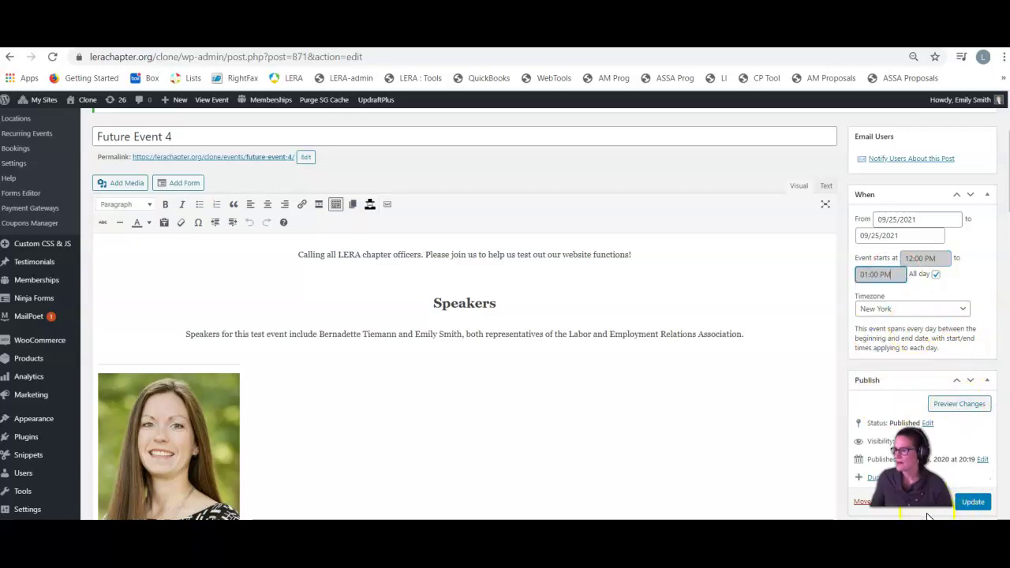
- Update the published event to save its changed date settings
left_click(505, 426)
scroll(509, 422, "down", 2)
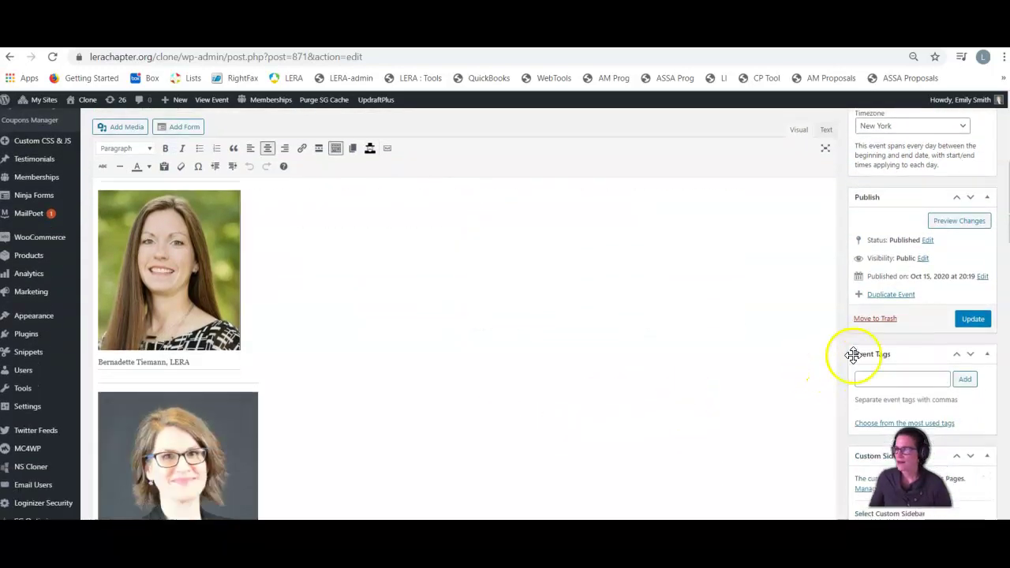
left_click(969, 323)
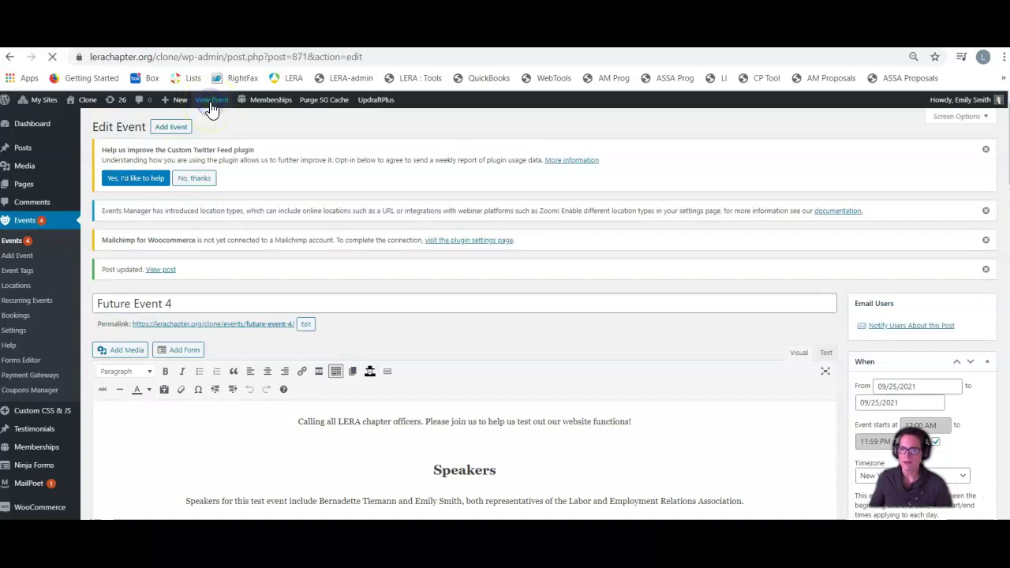
- Open the public page of Future Event 4 and check its date, speakers, schedule, location, pricing and booking tickets
left_click(211, 101)
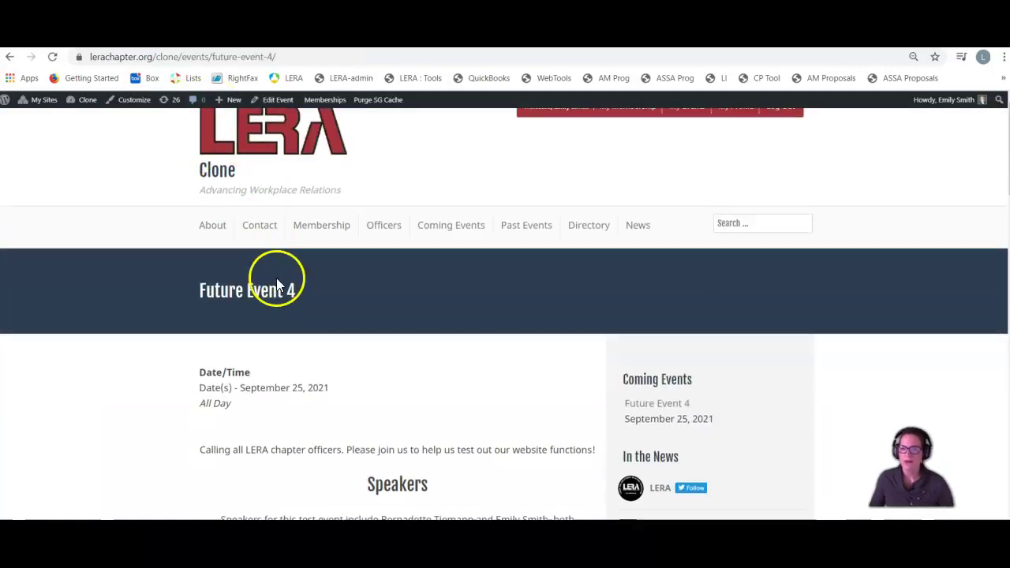
scroll(276, 278, "down", 2)
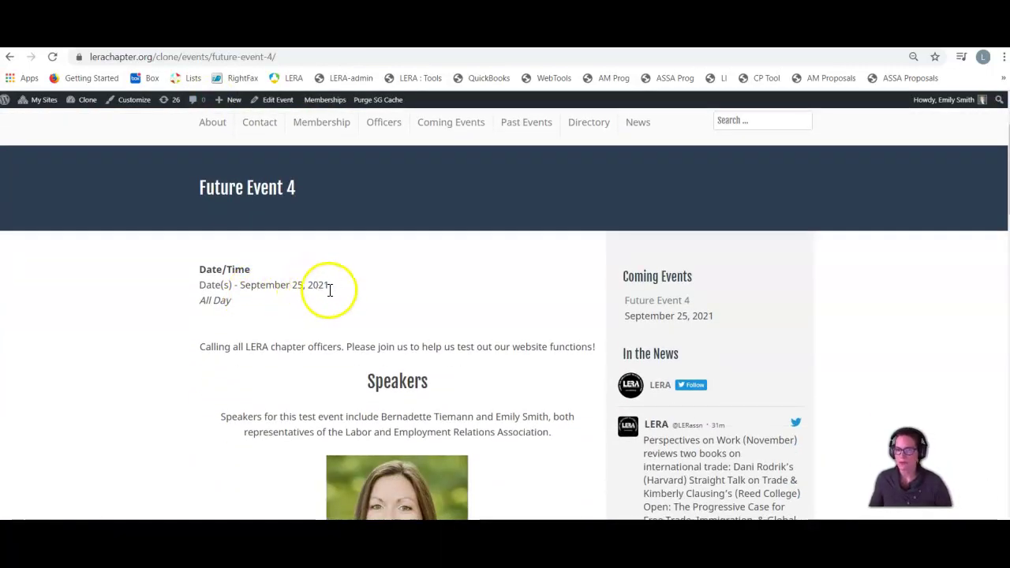
left_click_drag(199, 304, 234, 307)
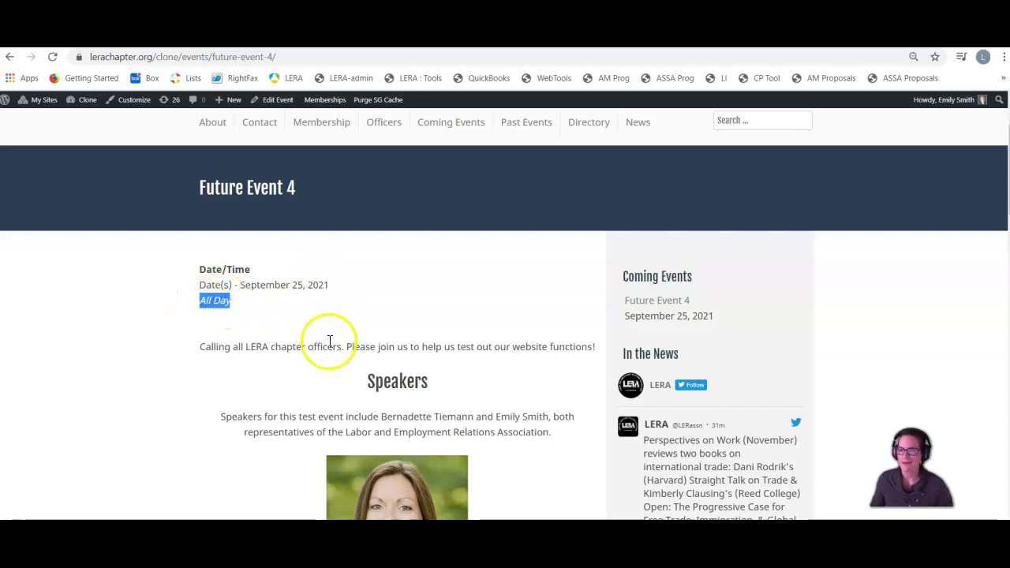
scroll(328, 341, "down", 3)
scroll(328, 341, "down", 5)
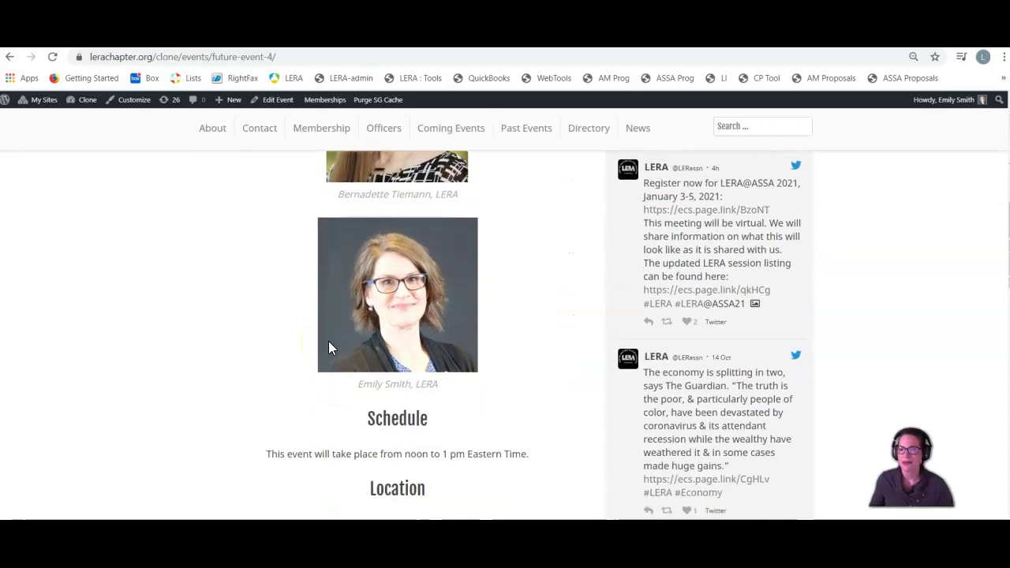
scroll(329, 341, "down", 7)
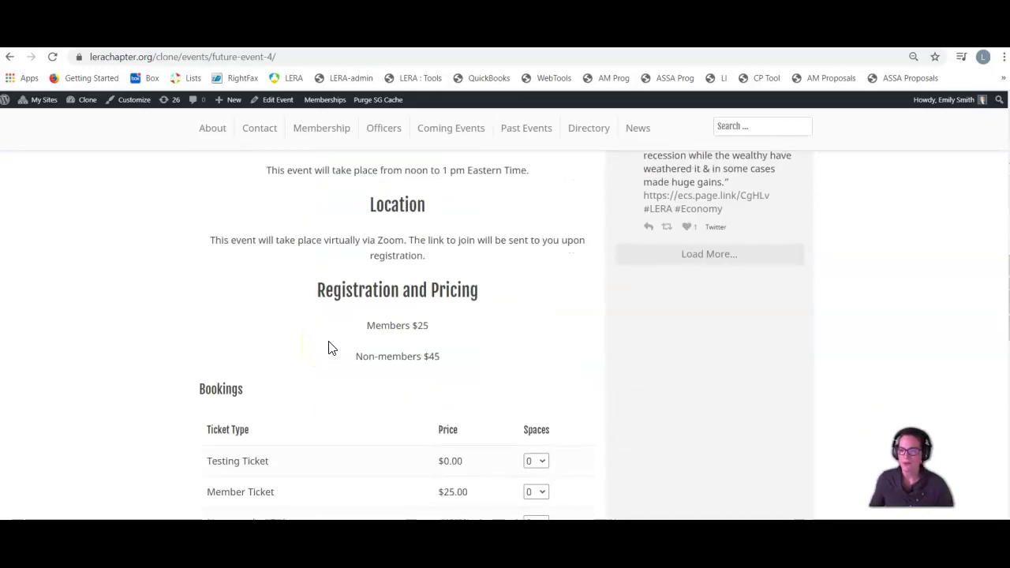
scroll(330, 340, "up", 2)
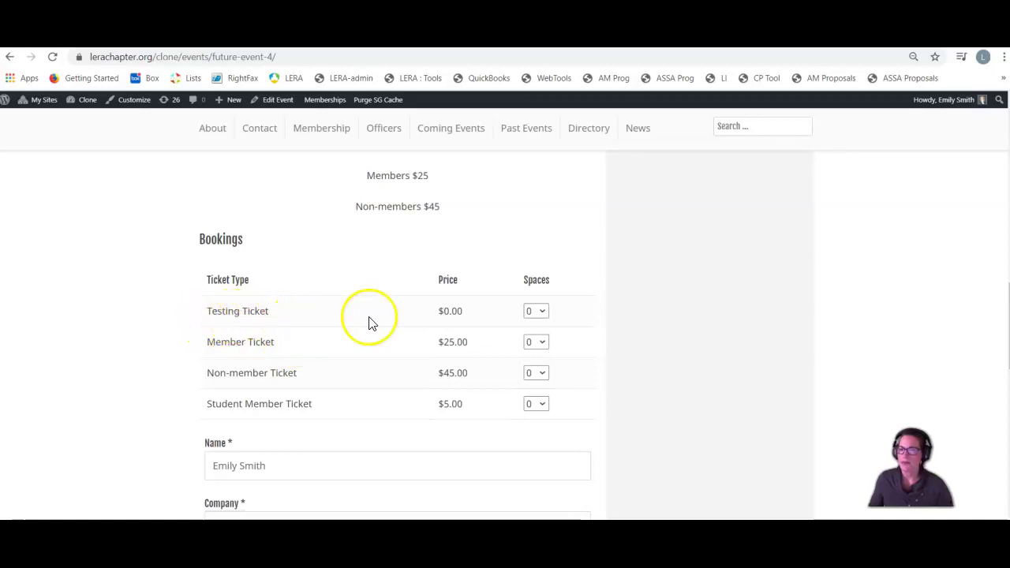
- Choose 1 space for the Testing Ticket and enter LERA as the company in the booking form
left_click(541, 312)
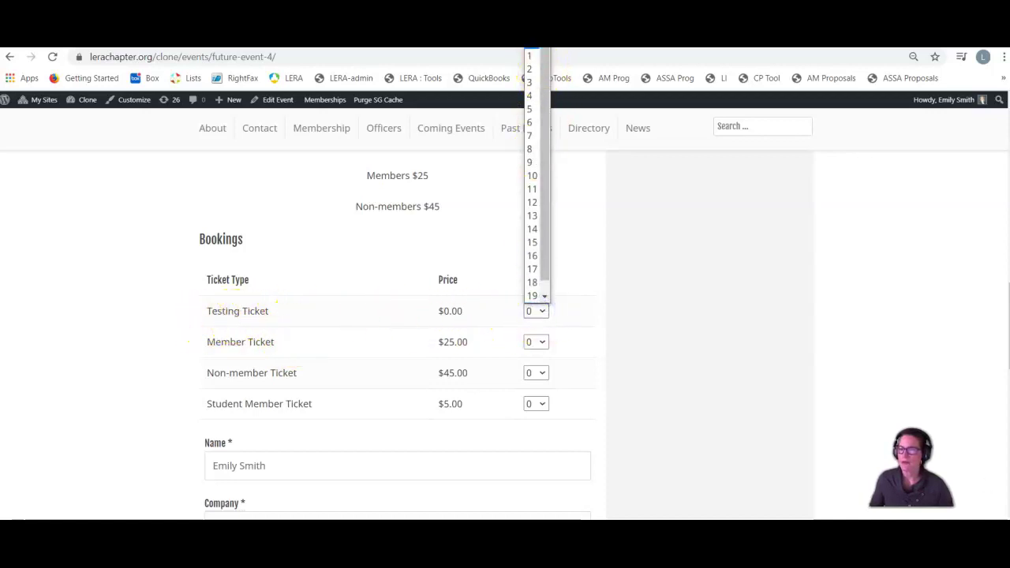
left_click(530, 55)
scroll(293, 402, "down", 3)
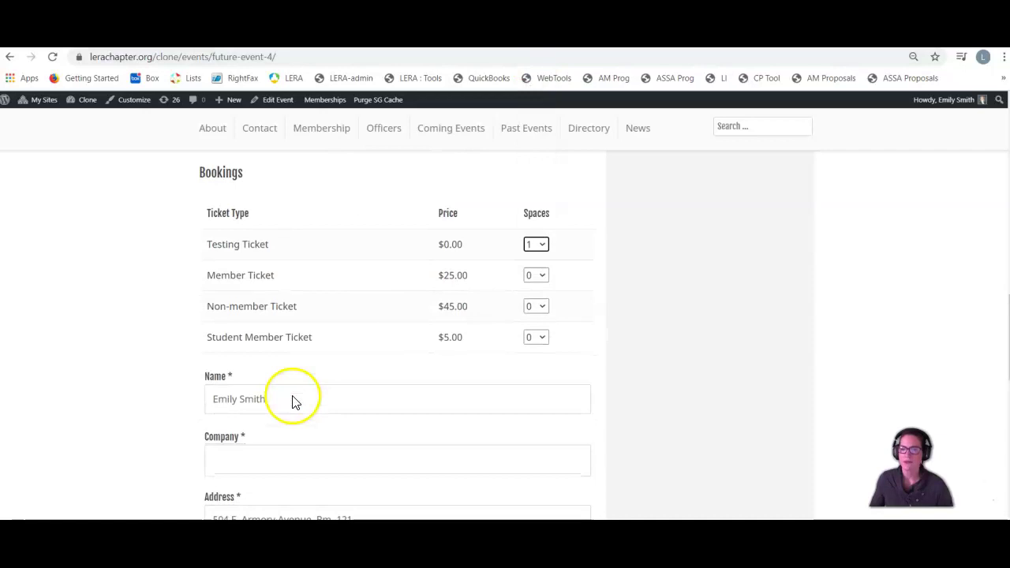
left_click(241, 355)
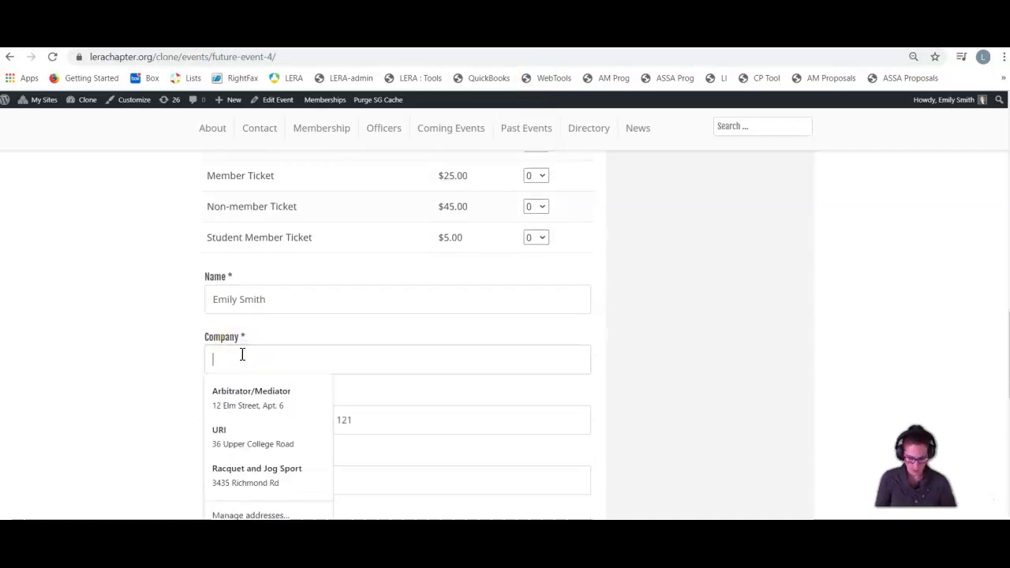
type("LERA")
left_click(241, 338)
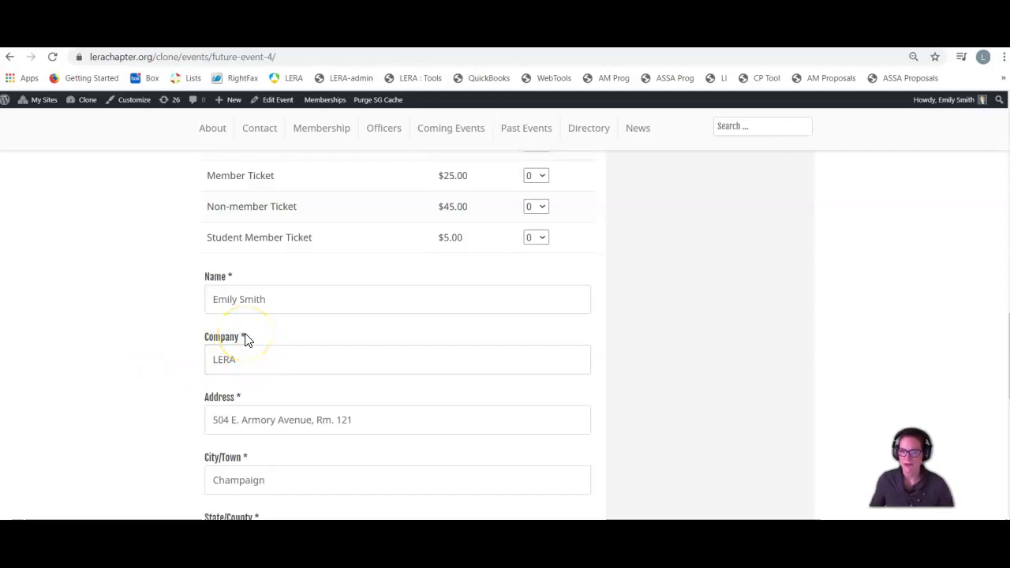
- Submit the ticket booking for Future Event 4 and check the registration result on the event page
scroll(246, 338, "down", 10)
left_click(352, 350)
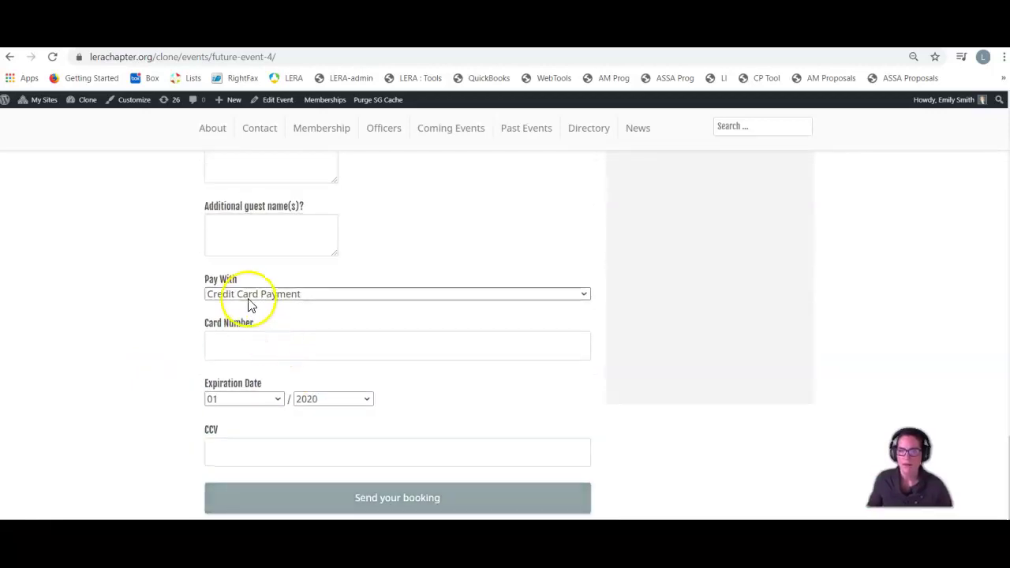
left_click(332, 497)
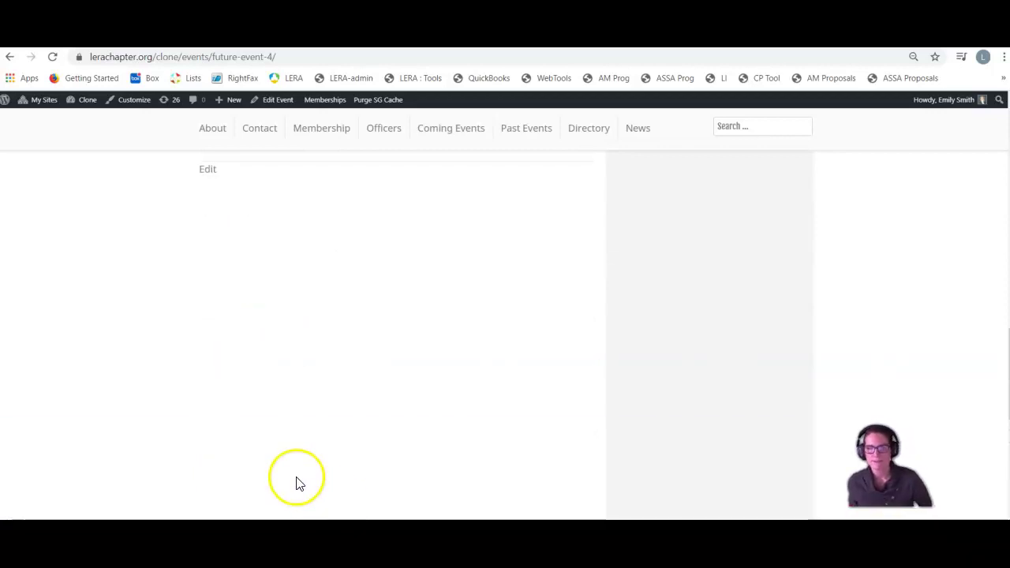
scroll(292, 477, "up", 5)
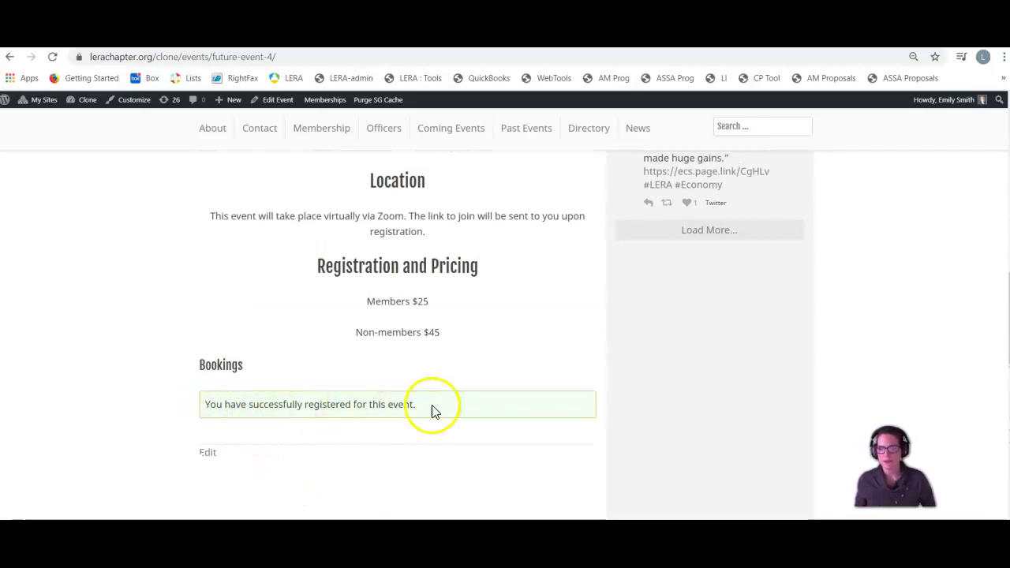
scroll(412, 404, "up", 10)
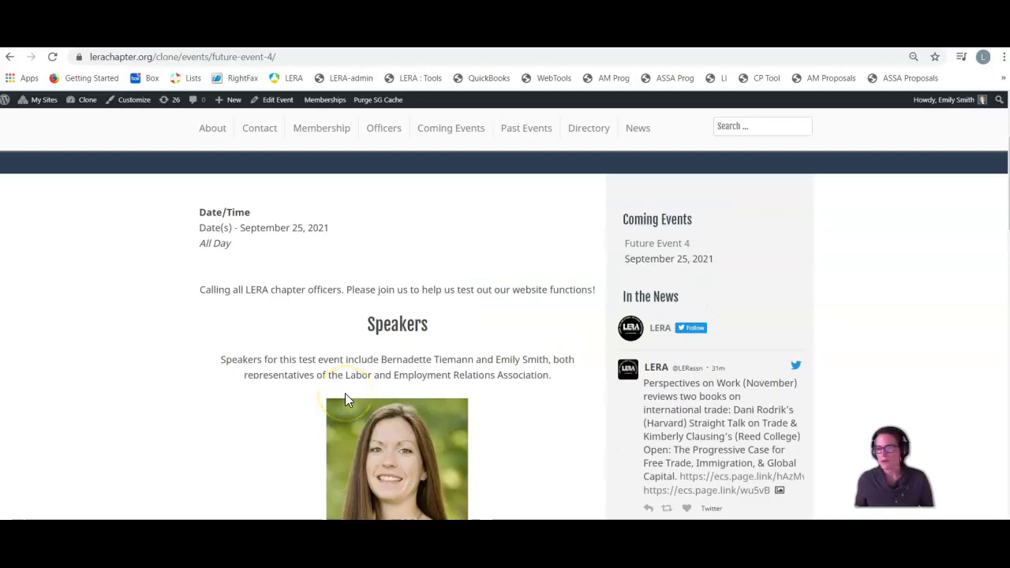
left_click(344, 393)
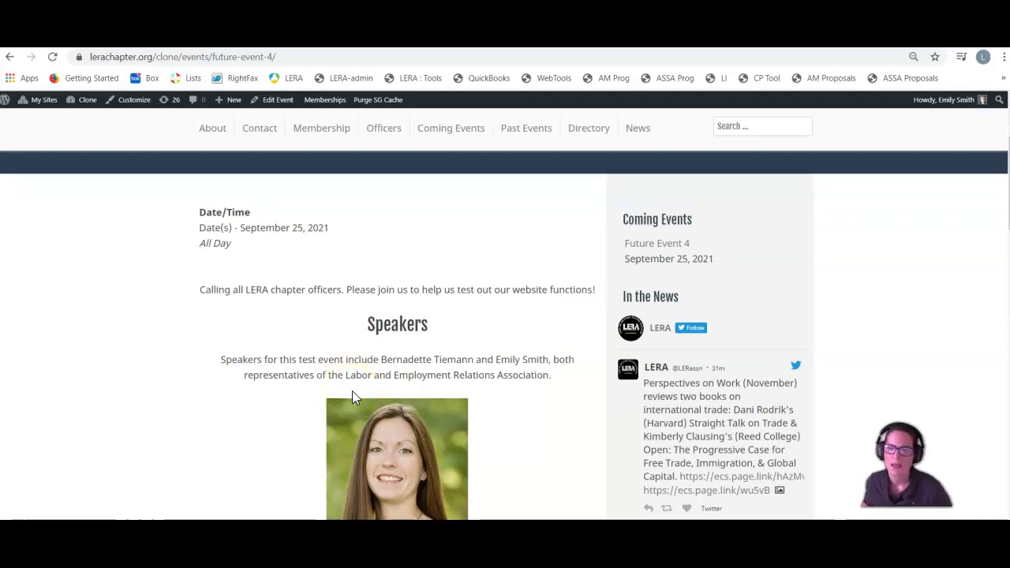
- Open the Clone site's Paid Memberships Pro administration and review the list of membership orders
left_click(87, 120)
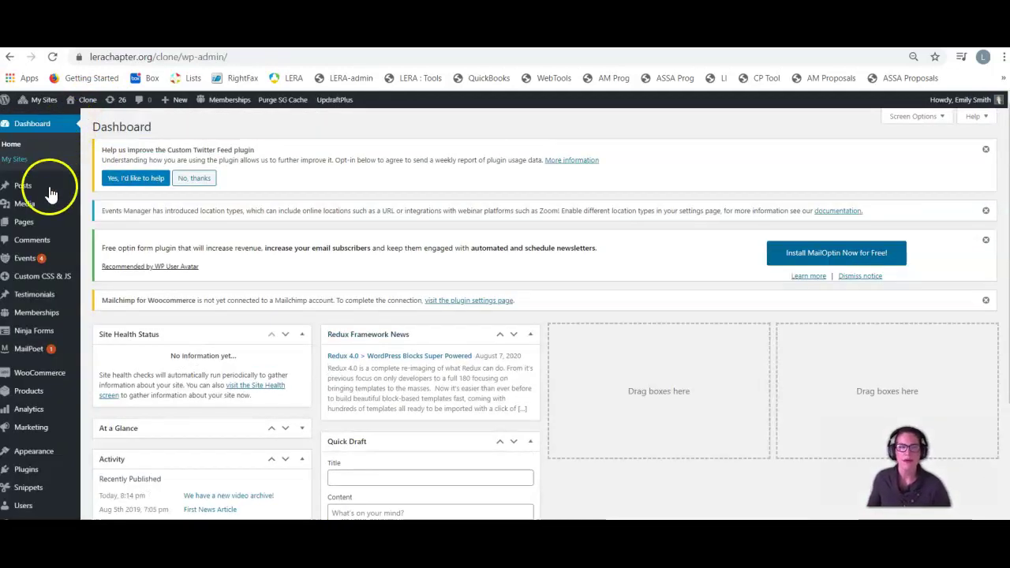
mouse_move(34, 228)
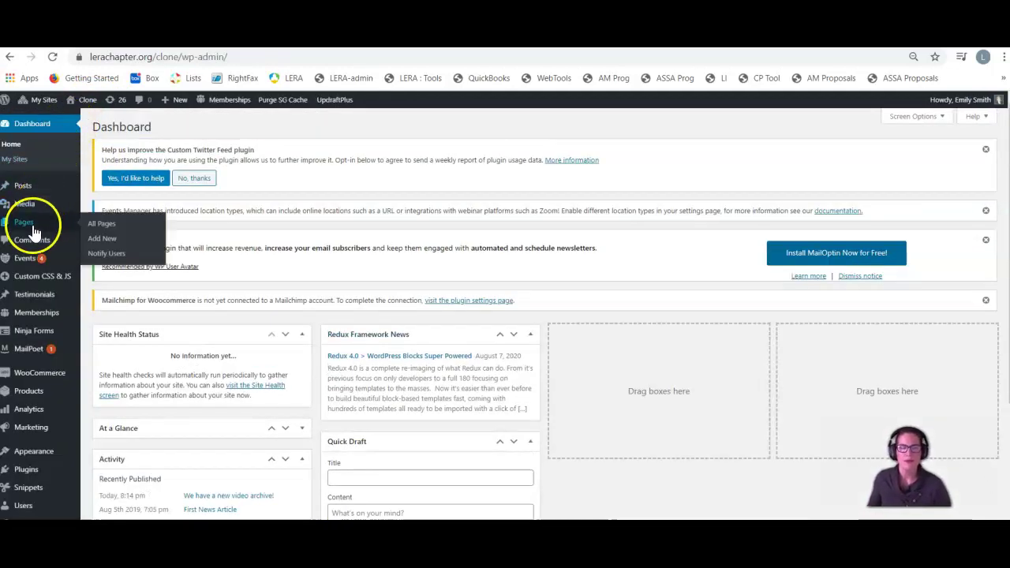
mouse_move(36, 314)
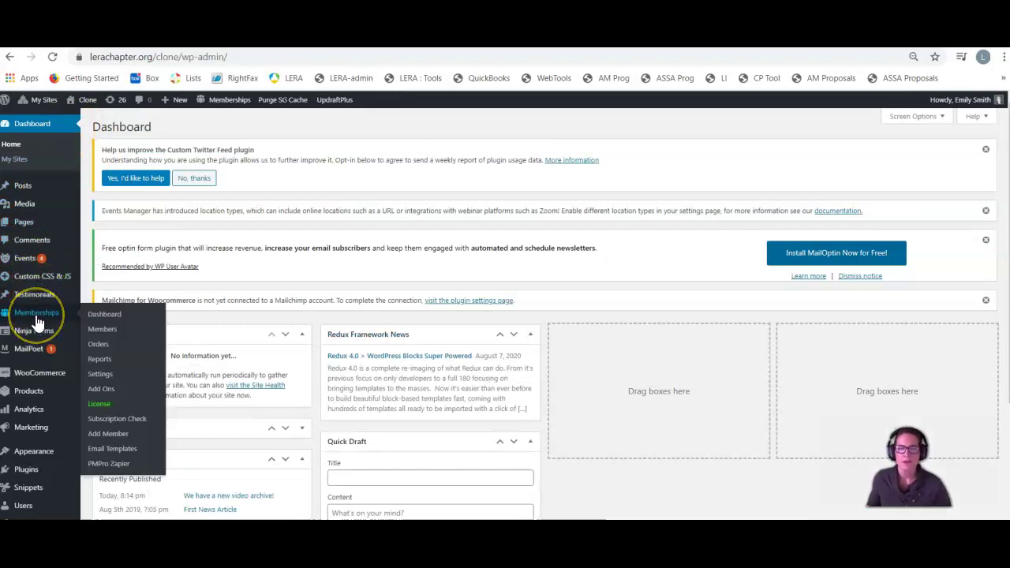
left_click(102, 315)
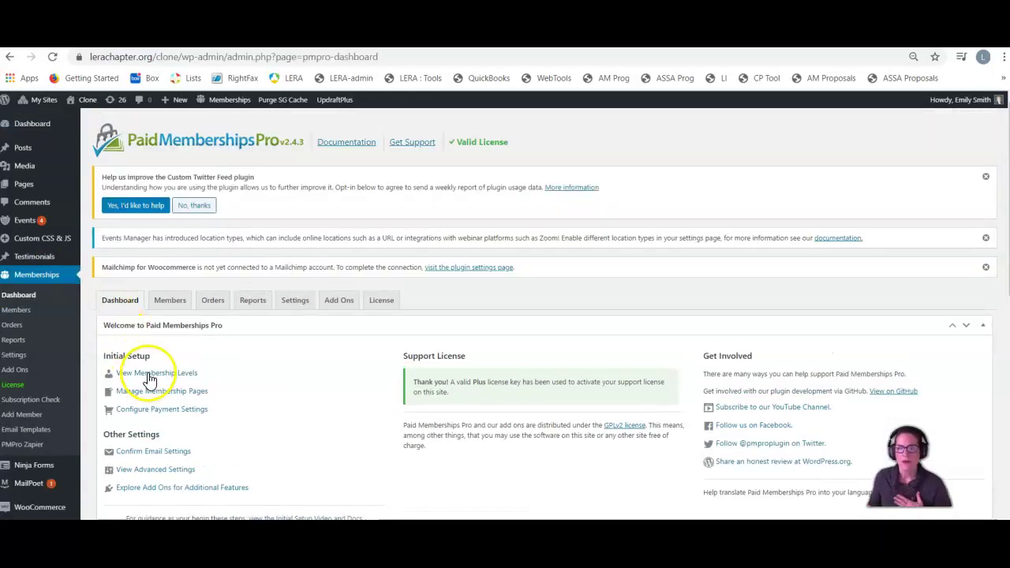
left_click(212, 302)
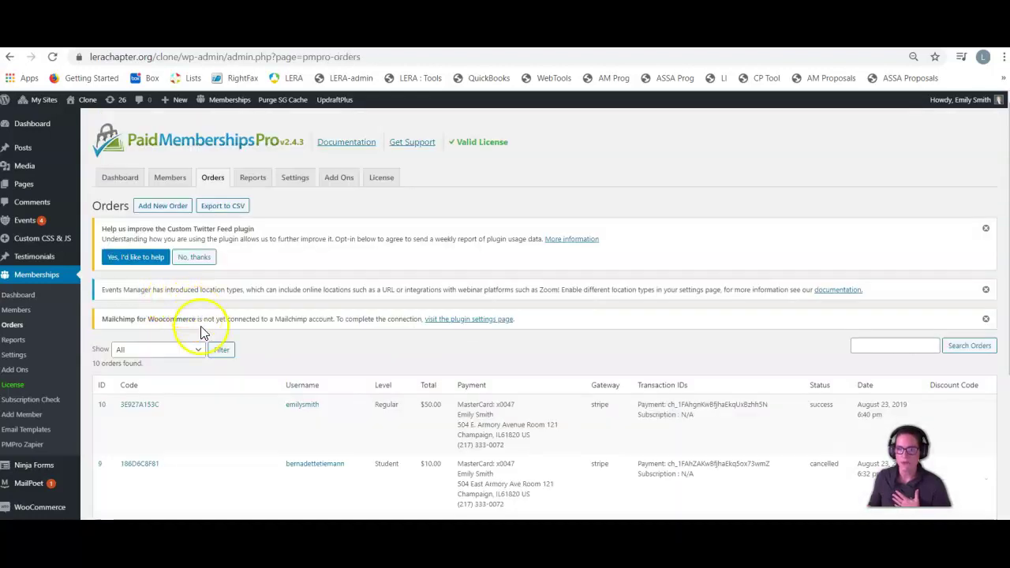
scroll(253, 387, "down", 2)
scroll(252, 389, "up", 1)
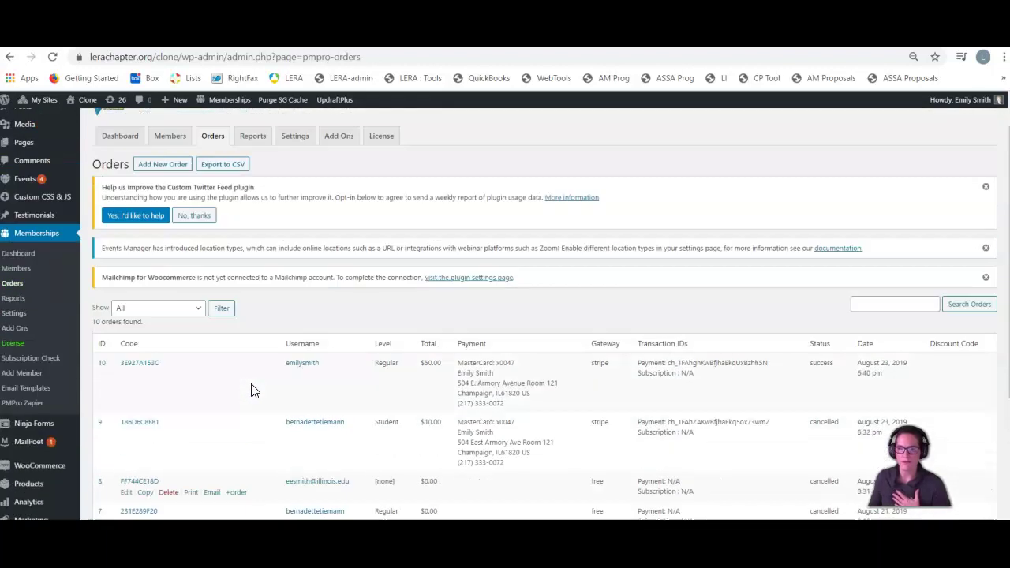
scroll(253, 389, "up", 1)
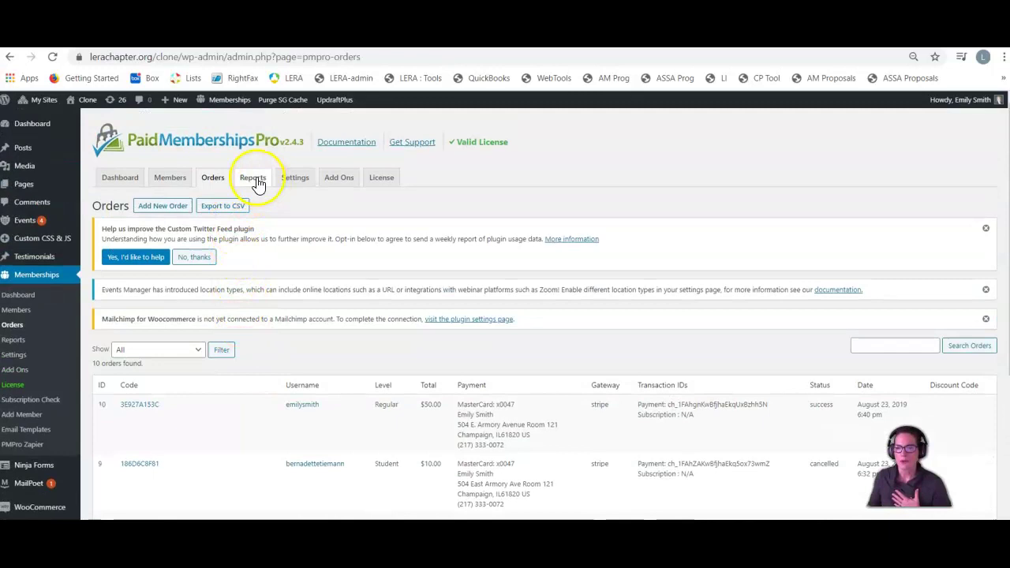
- Open the Paid Memberships Pro settings and review the membership levels and their billing details
left_click(294, 182)
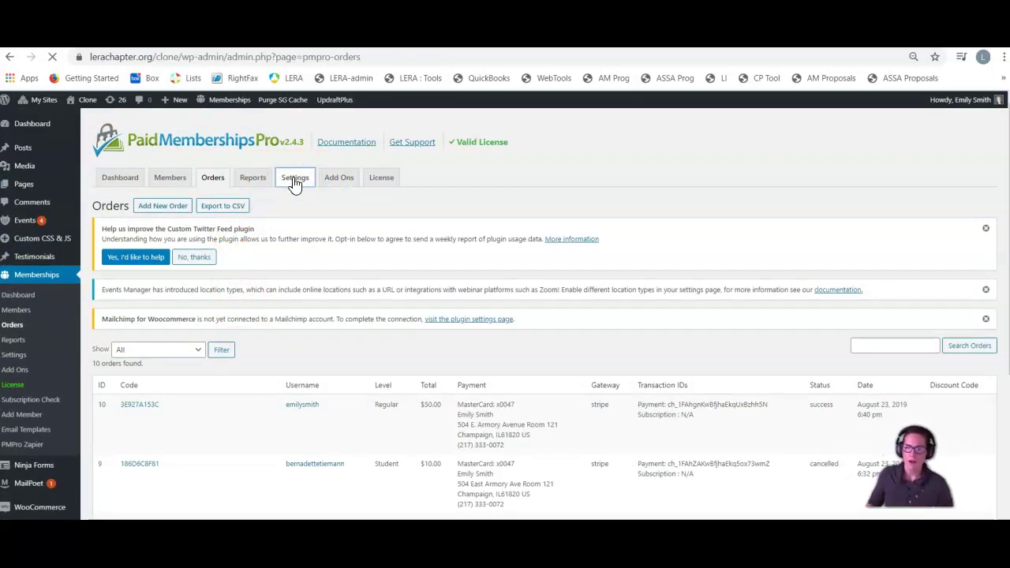
left_click(289, 182)
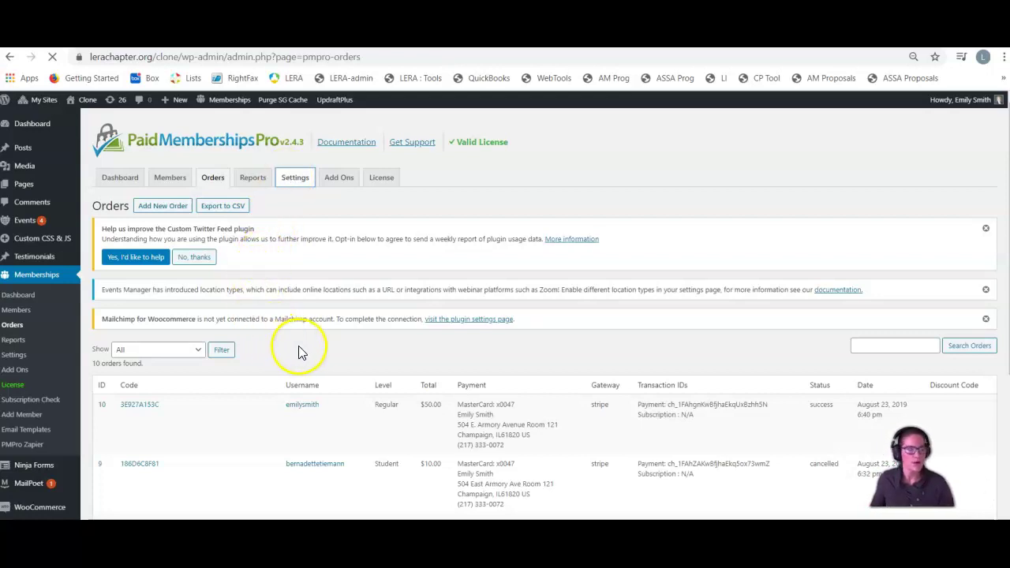
scroll(301, 351, "down", 3)
scroll(280, 319, "up", 3)
left_click(289, 180)
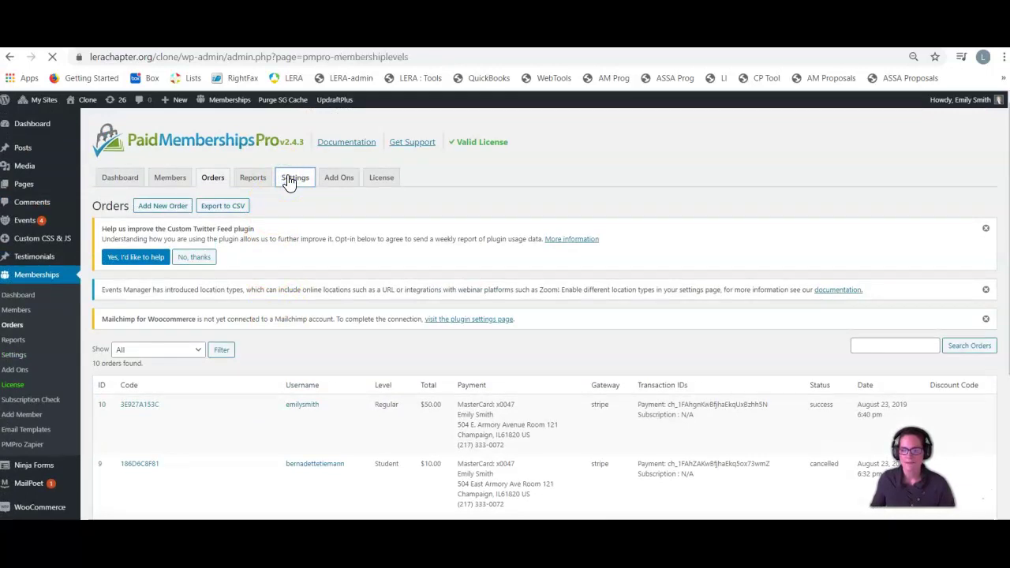
scroll(236, 331, "down", 2)
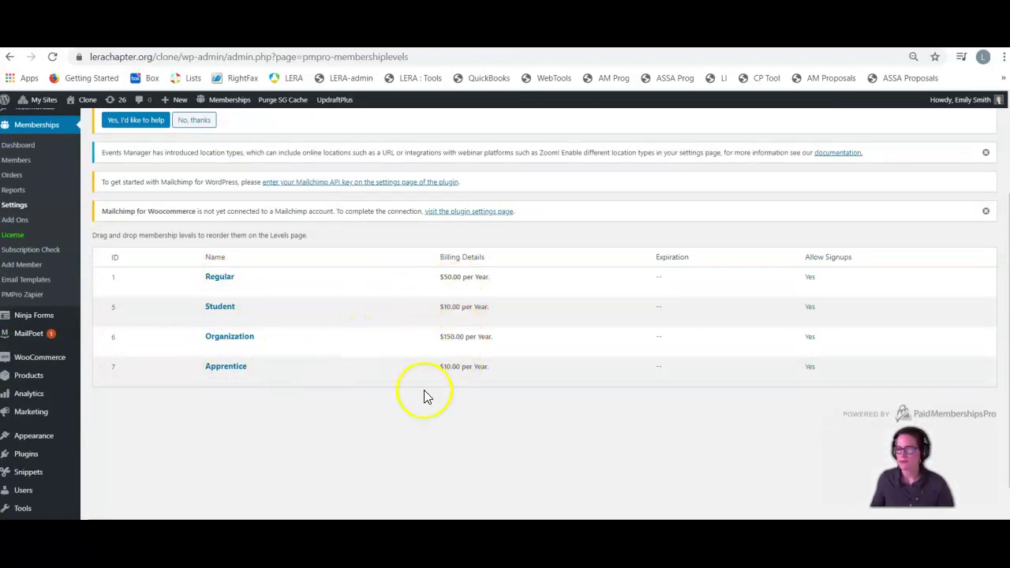
scroll(284, 411, "up", 2)
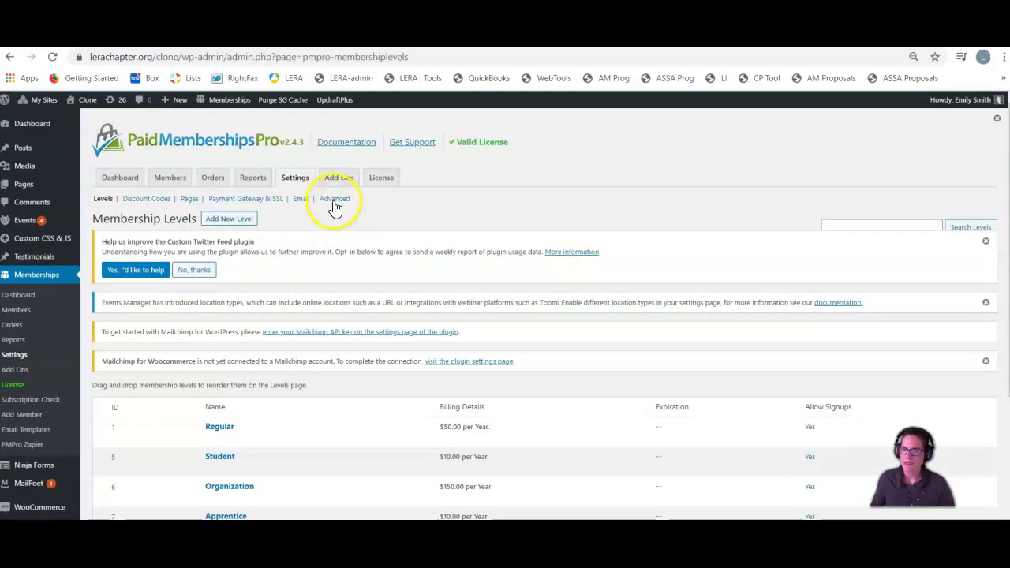
- Review the membership email settings, including the sender details and the admin and member notification options
left_click(301, 202)
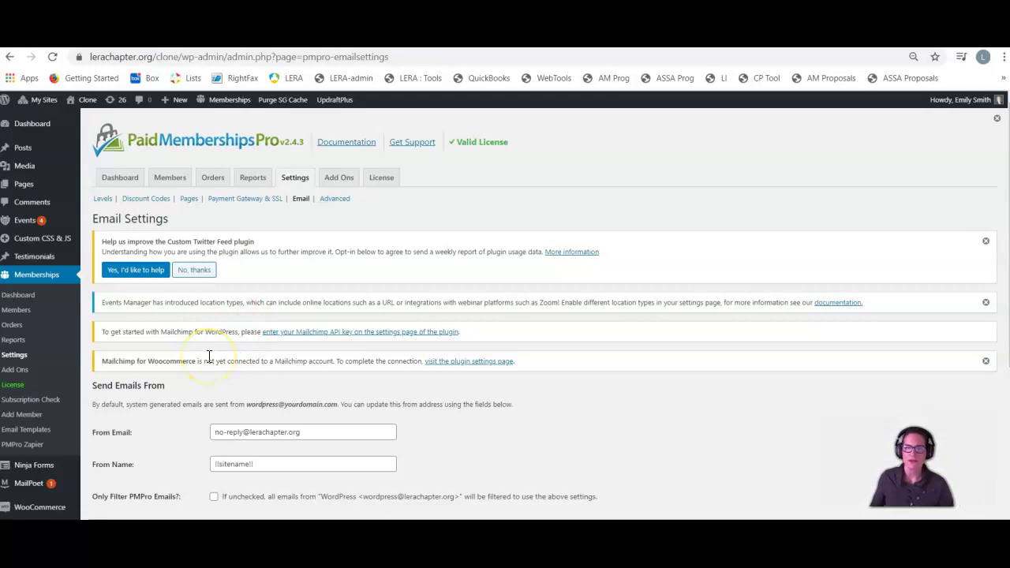
scroll(209, 355, "down", 4)
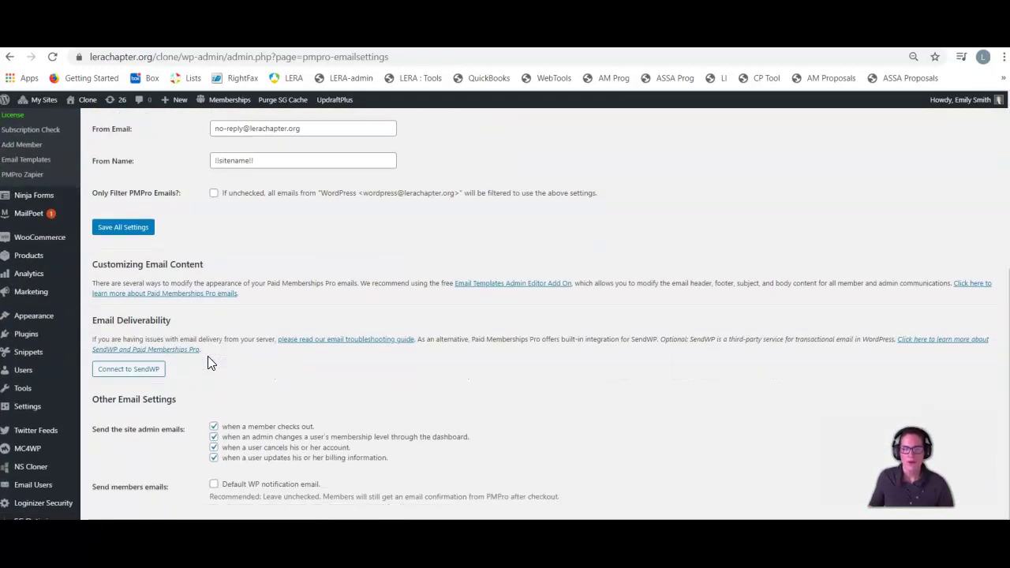
scroll(163, 331, "up", 3)
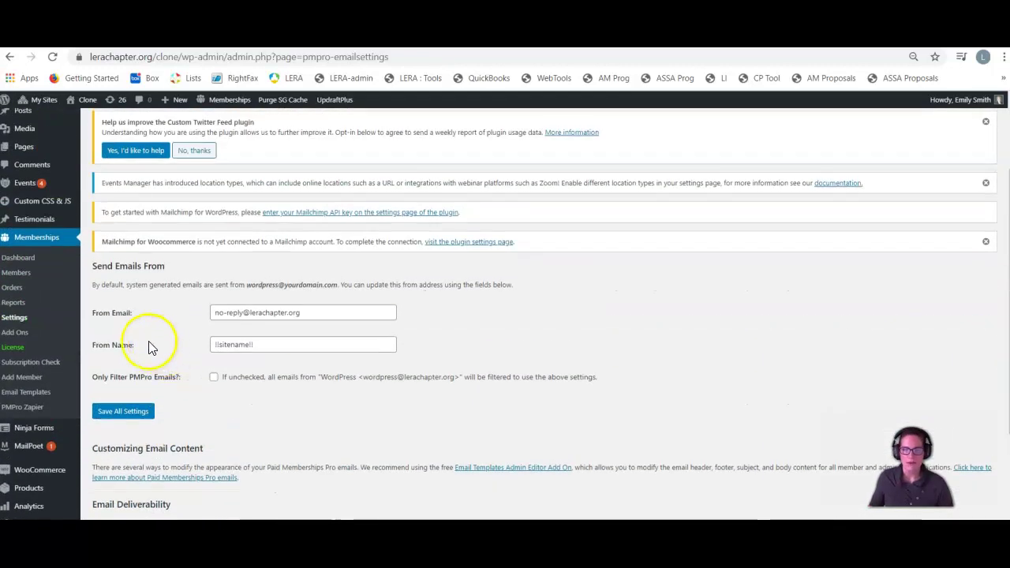
- Start a standard MailPoet newsletter and select both the Clone LERA and WordPress Users lists as recipients
mouse_move(31, 446)
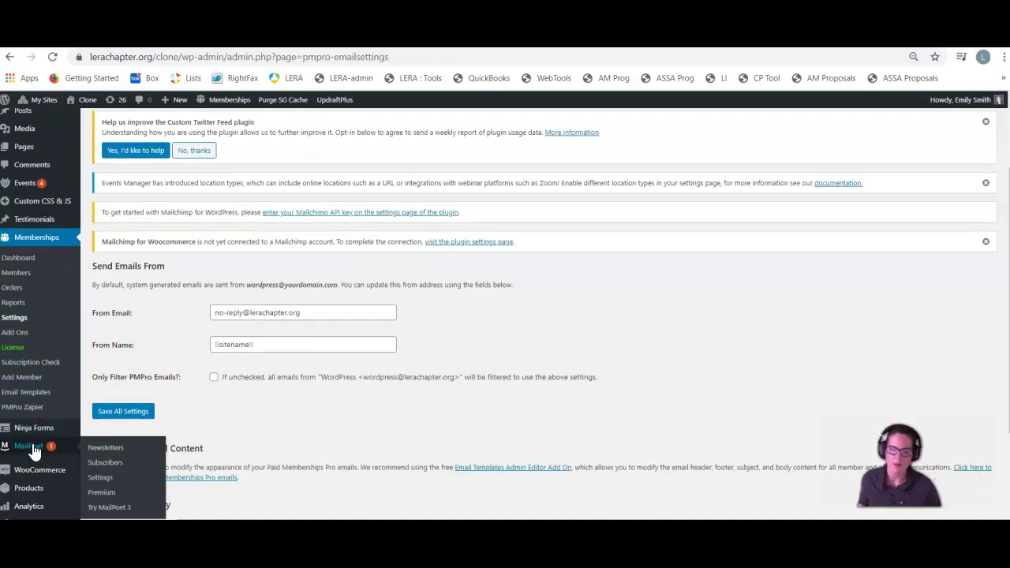
left_click(108, 450)
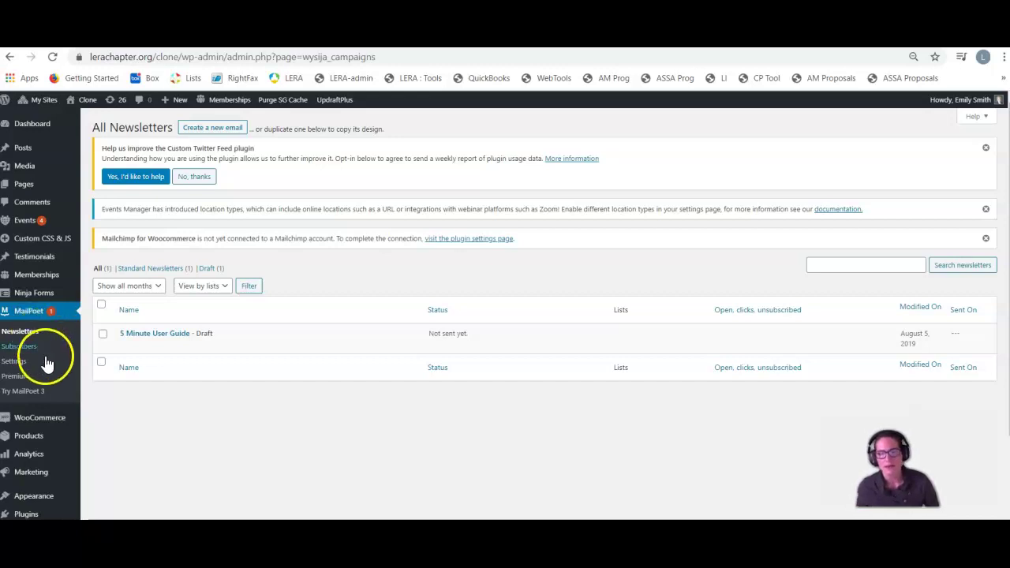
left_click(209, 131)
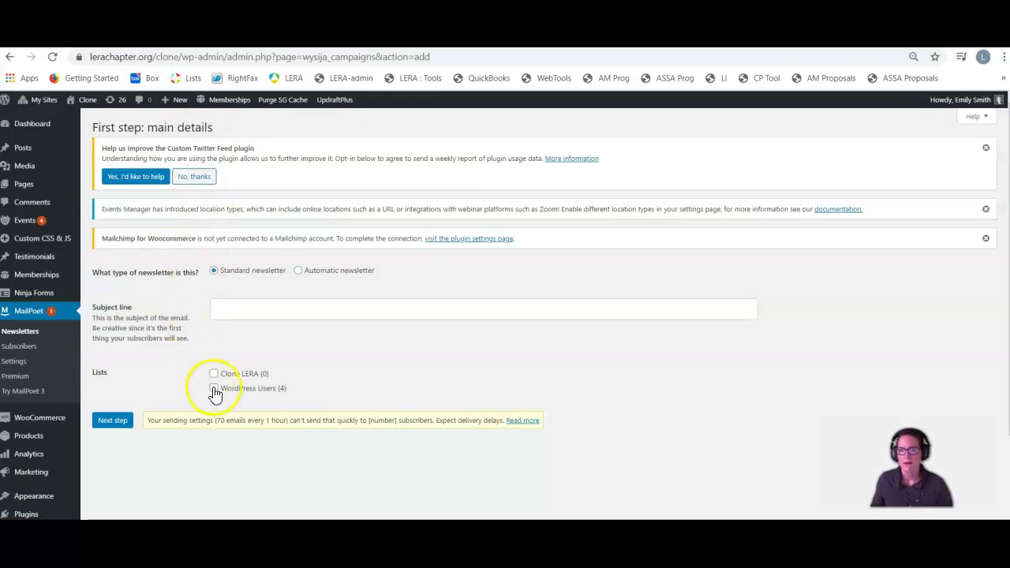
left_click(214, 388)
left_click(214, 374)
left_click(214, 388)
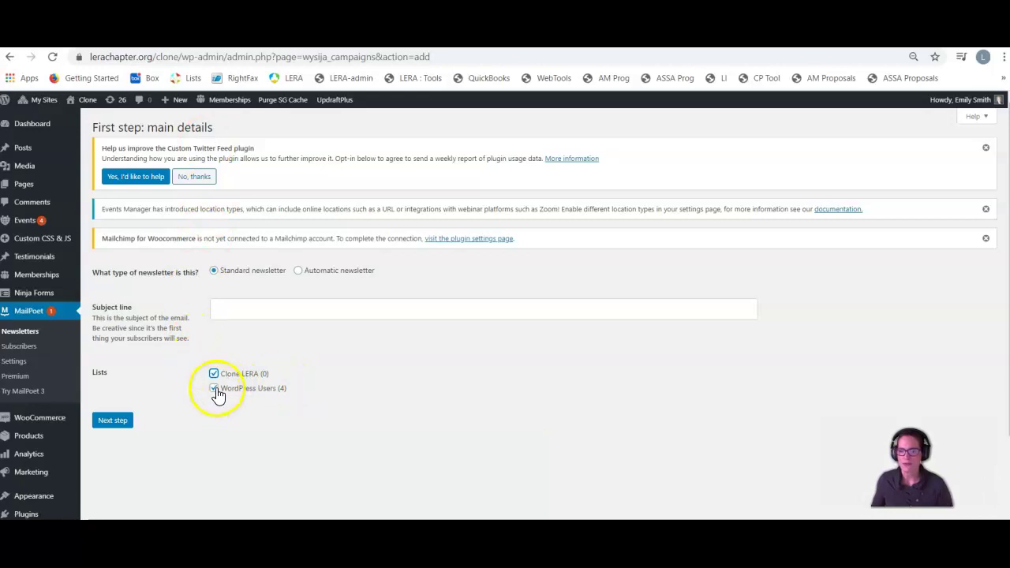
left_click(214, 388)
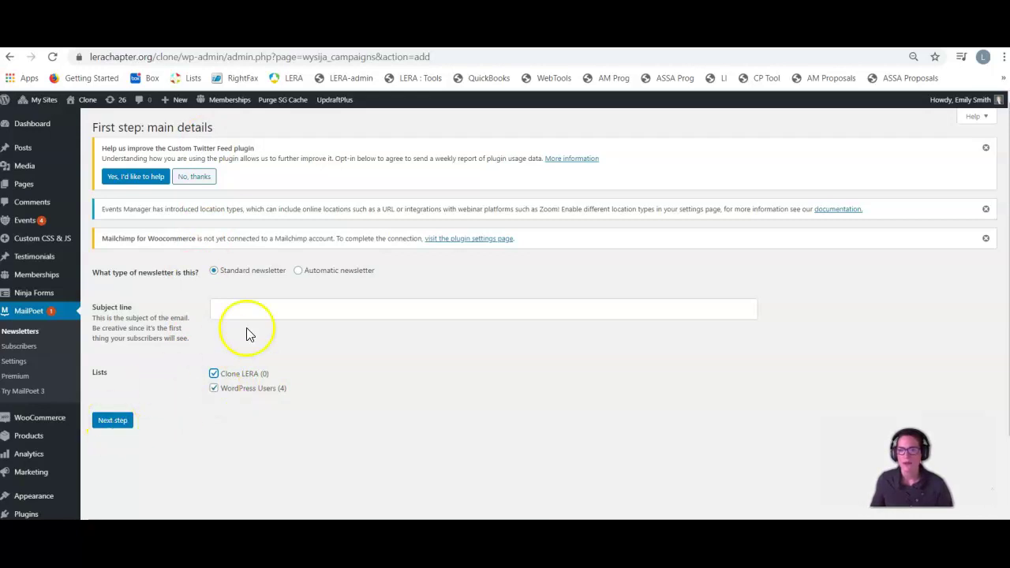
left_click(233, 304)
- Open the Email Users page for sending an email to groups
scroll(56, 343, "down", 2)
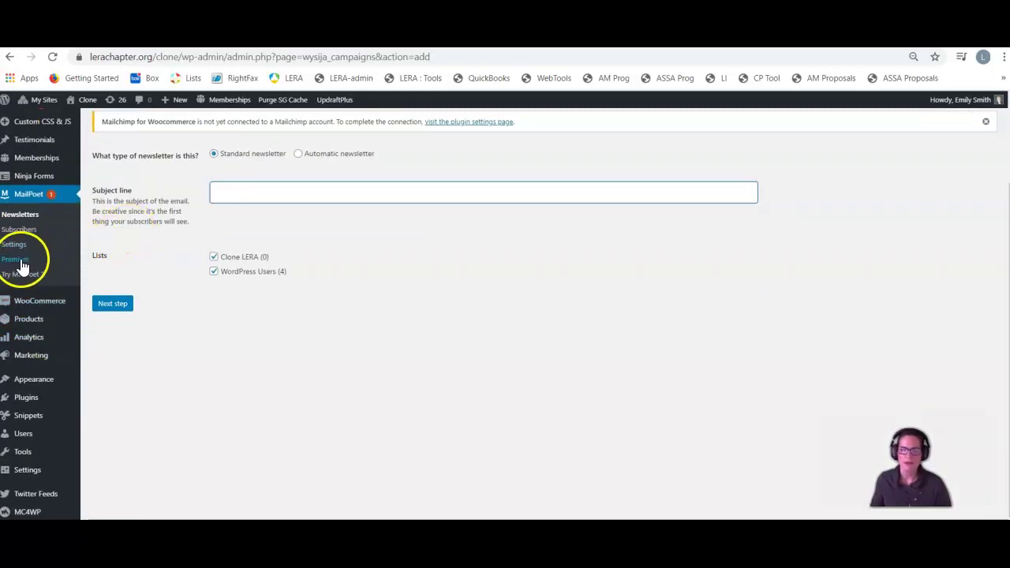
scroll(36, 355, "down", 1)
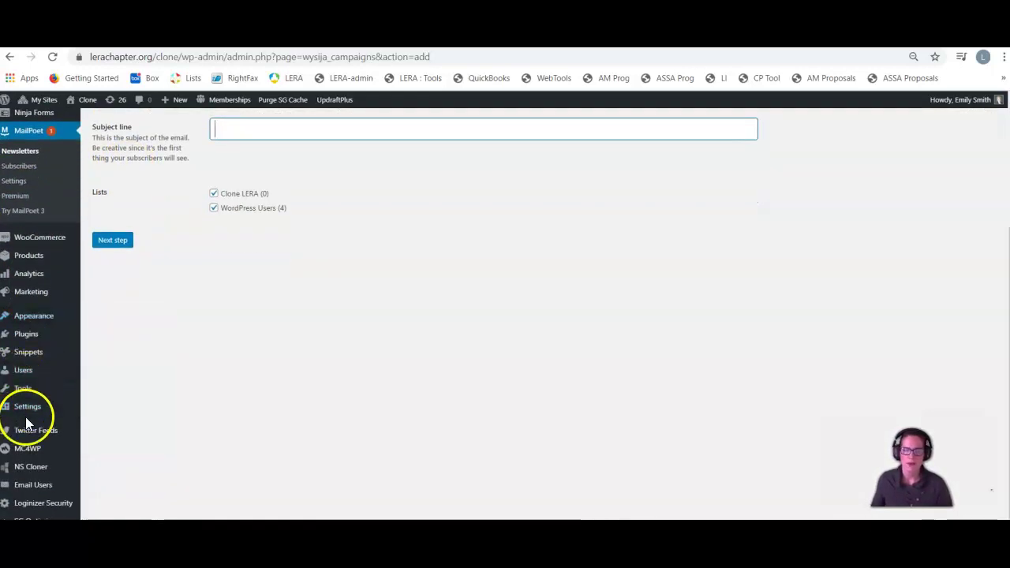
mouse_move(48, 484)
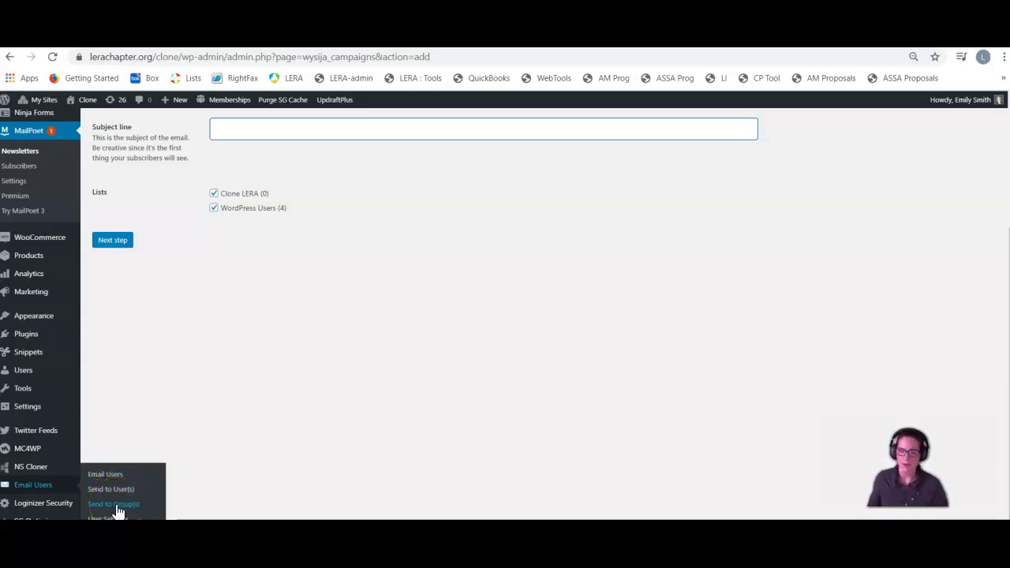
left_click(117, 505)
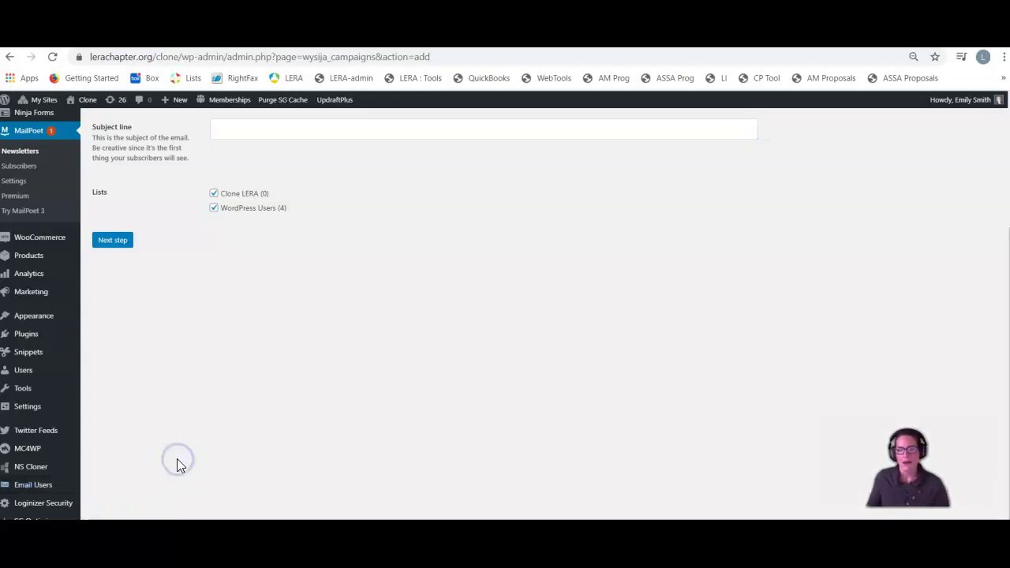